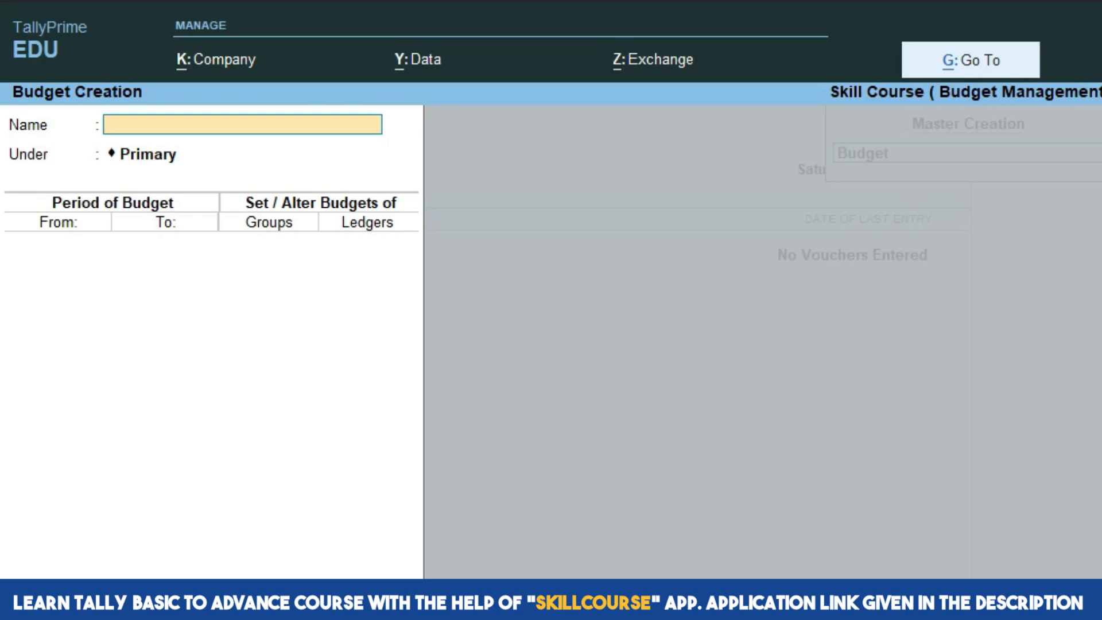
# - Name the new budget Administrative Expenses under Primary and set its period from 1-Apr-23 to 31-Mar-24
pyautogui.write('Administrative Expenses')
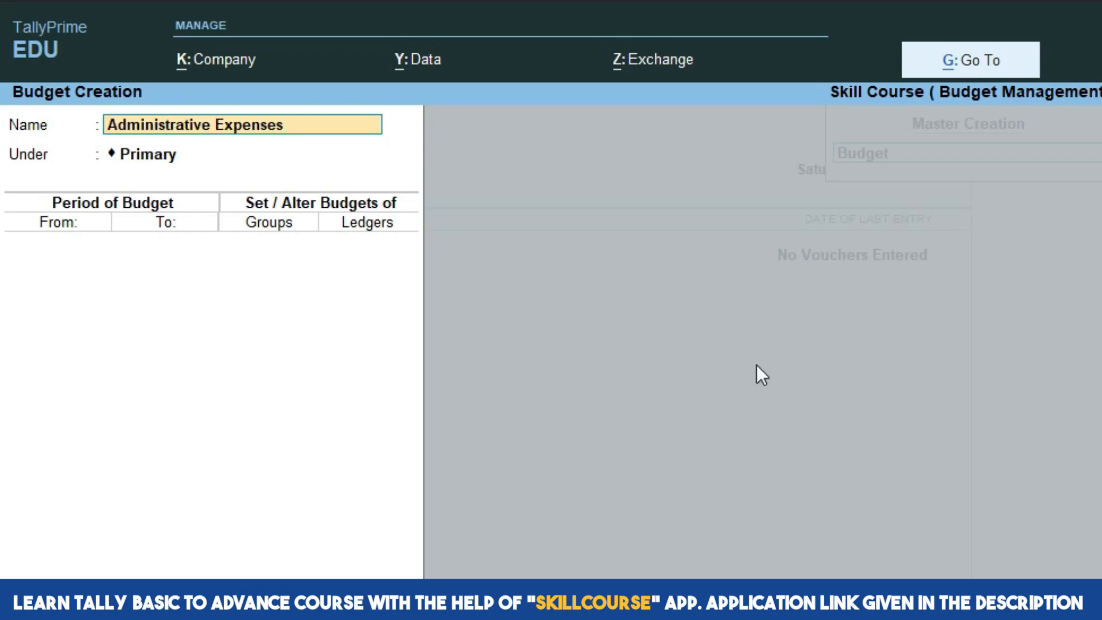
pyautogui.press('Return')
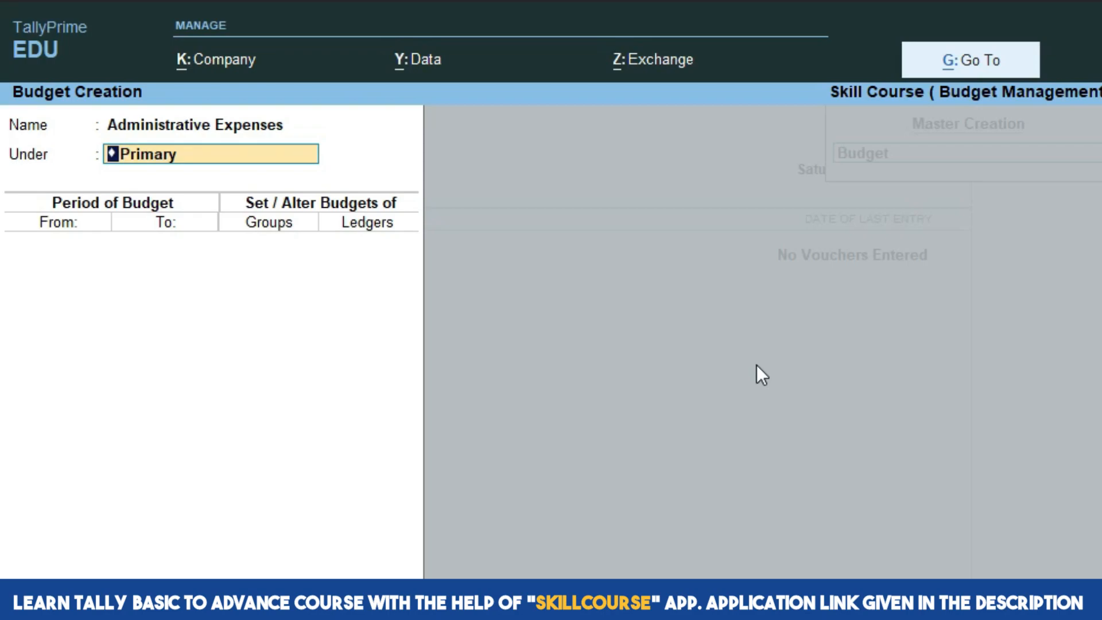
pyautogui.press('Return')
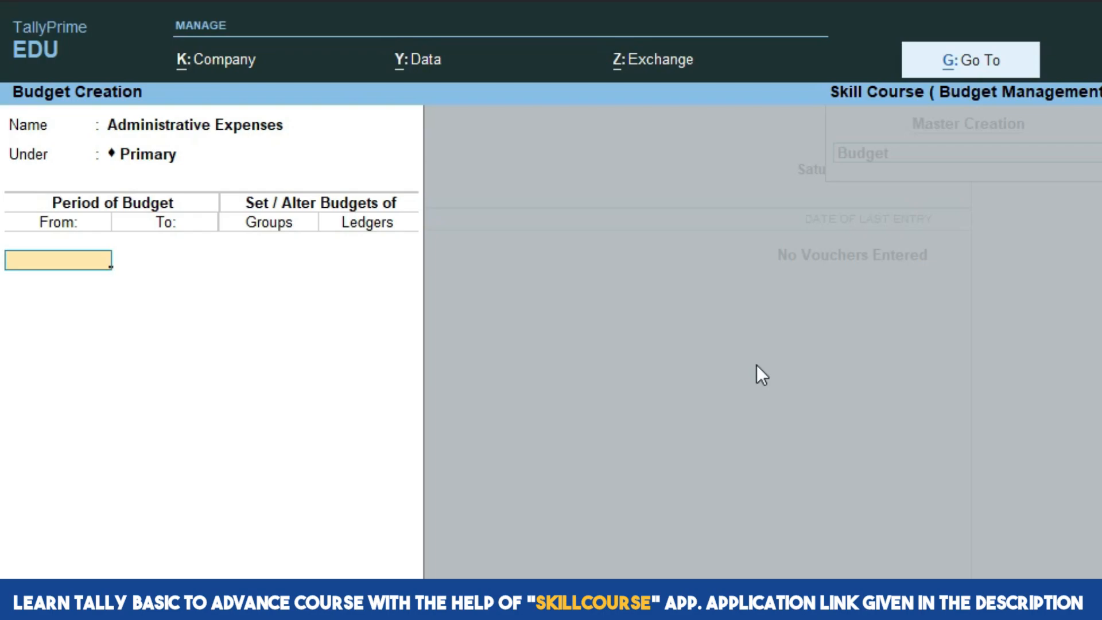
pyautogui.write('1.4.23')
pyautogui.press('Return')
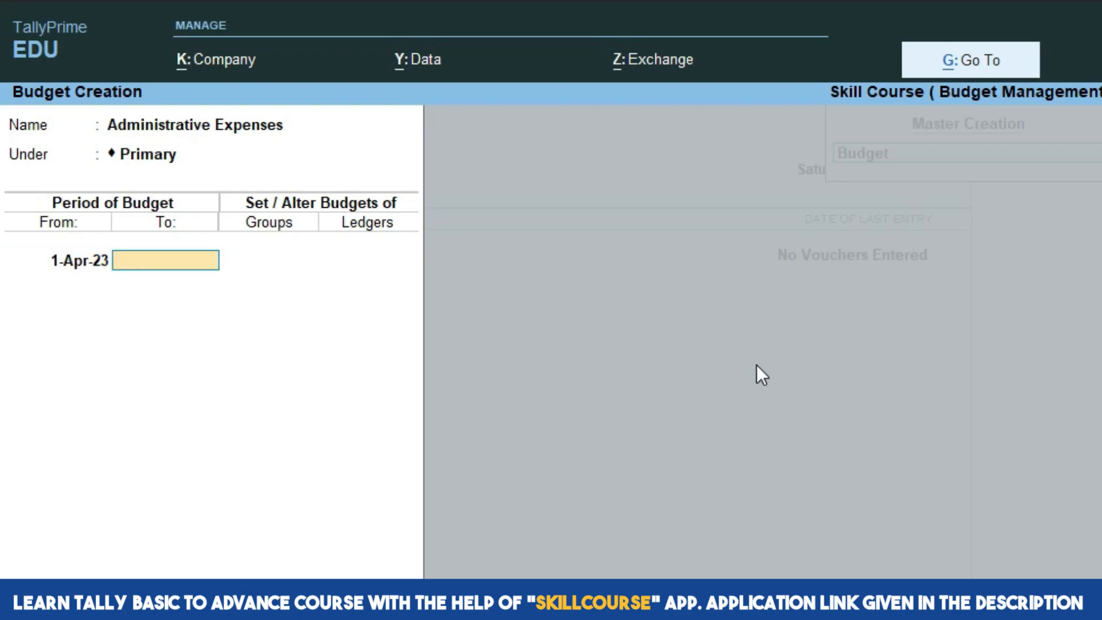
pyautogui.write('31.3.24')
pyautogui.press('Return')
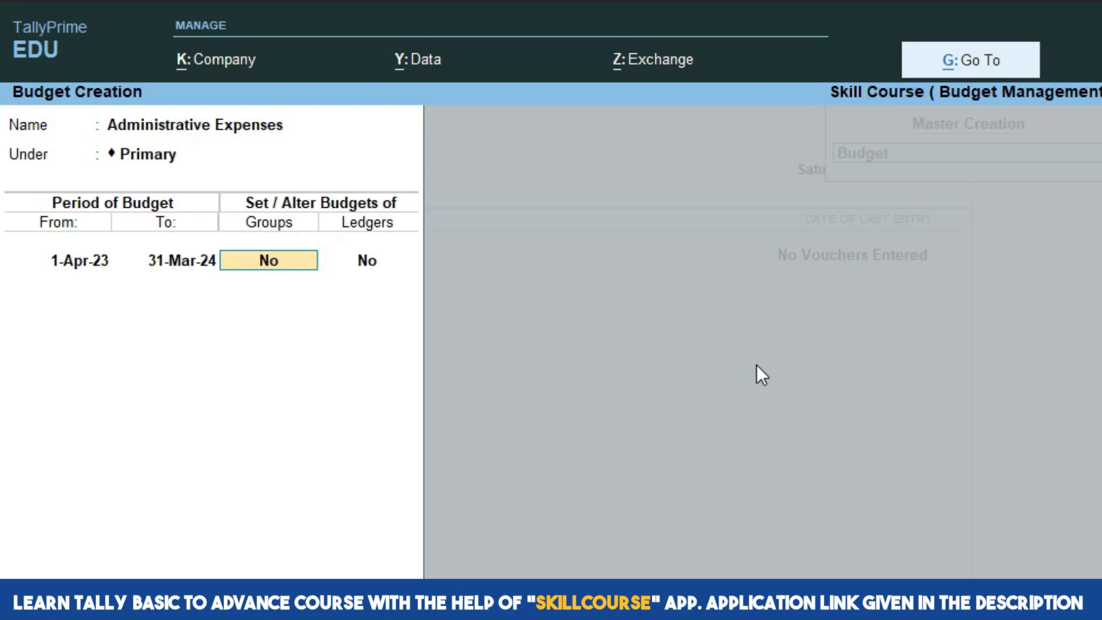
# - Enable group budgets and add Indirect Expenses on closing balance with an amount of 200000
pyautogui.write('y')
pyautogui.press('Return')
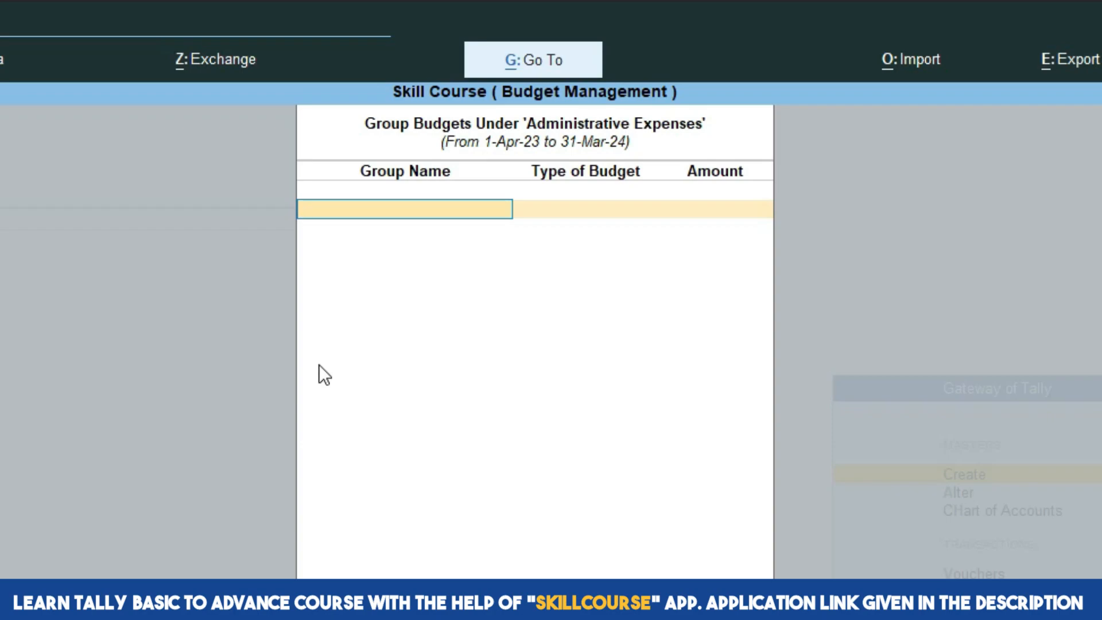
pyautogui.write('In')
pyautogui.press('Return')
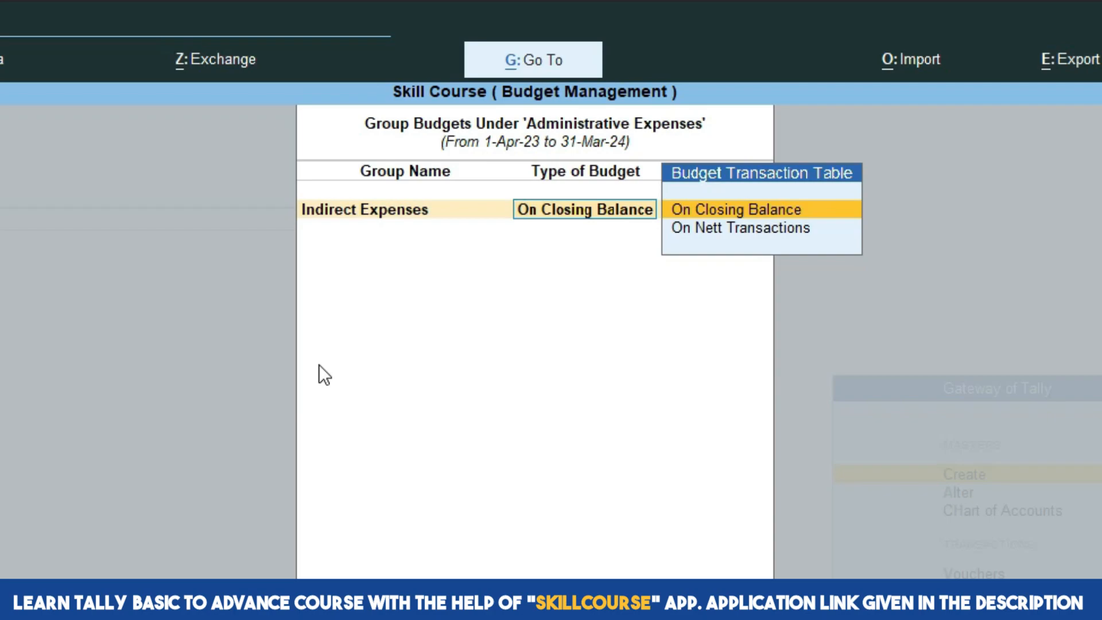
pyautogui.press('Return')
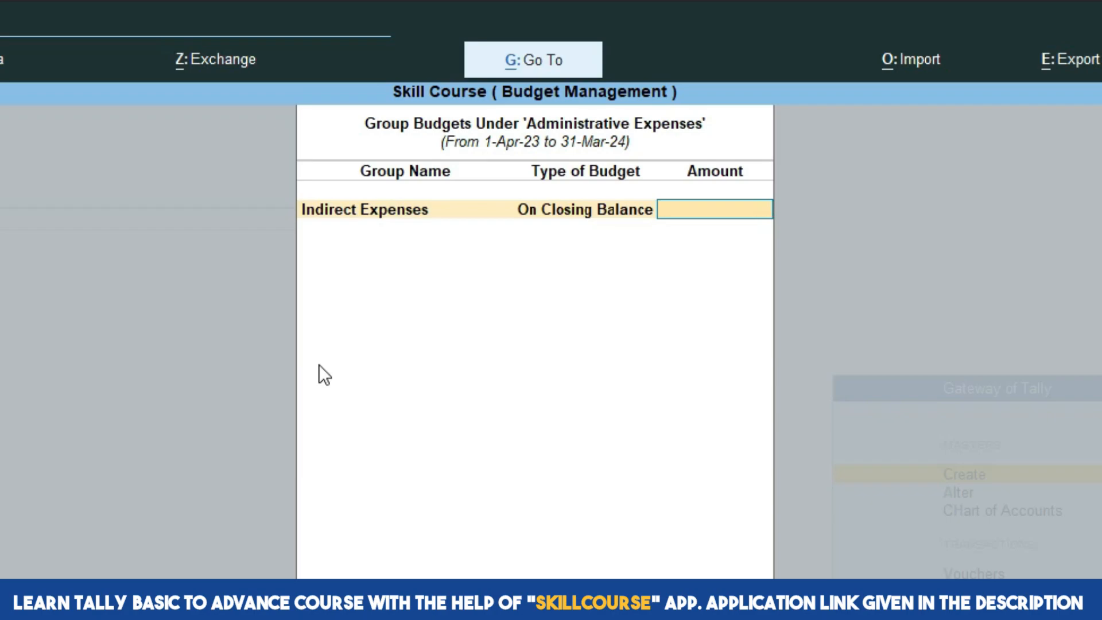
pyautogui.write('200000')
pyautogui.press('Return')
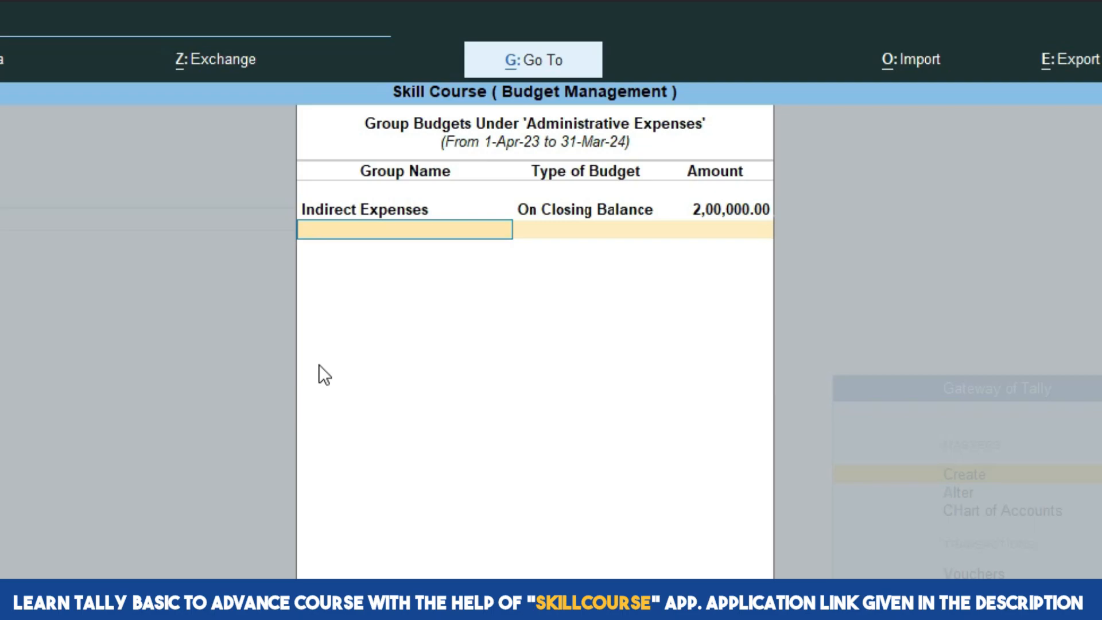
pyautogui.press('Return')
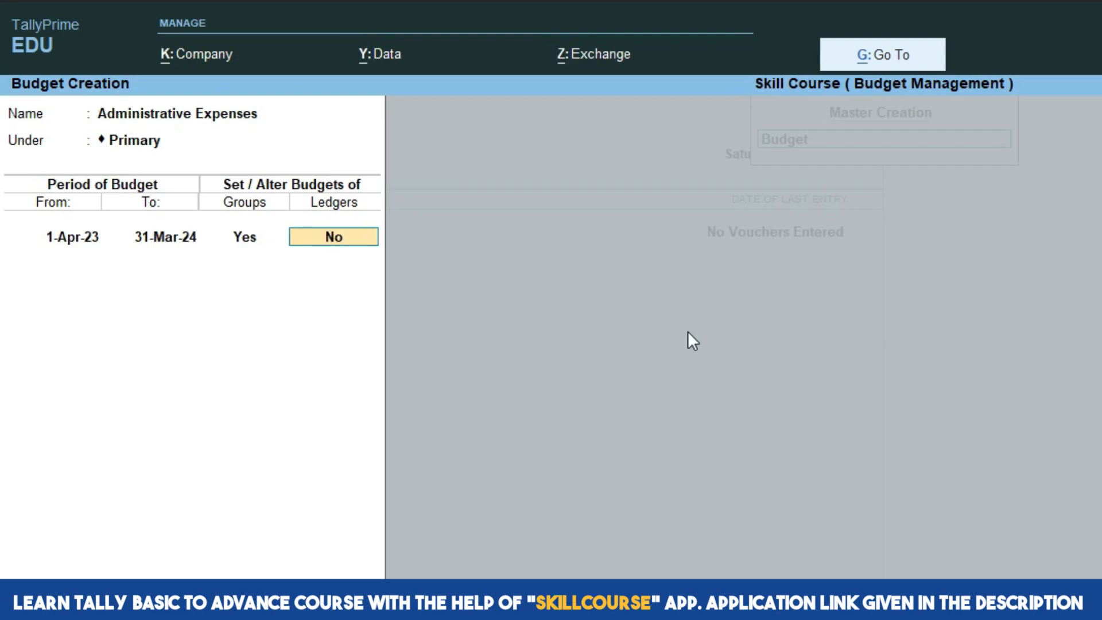
# - Enable ledger budgets and bring in the Salaries ledger under Indirect Expenses, accepting its master details as they stand
pyautogui.write('y')
pyautogui.press('Return')
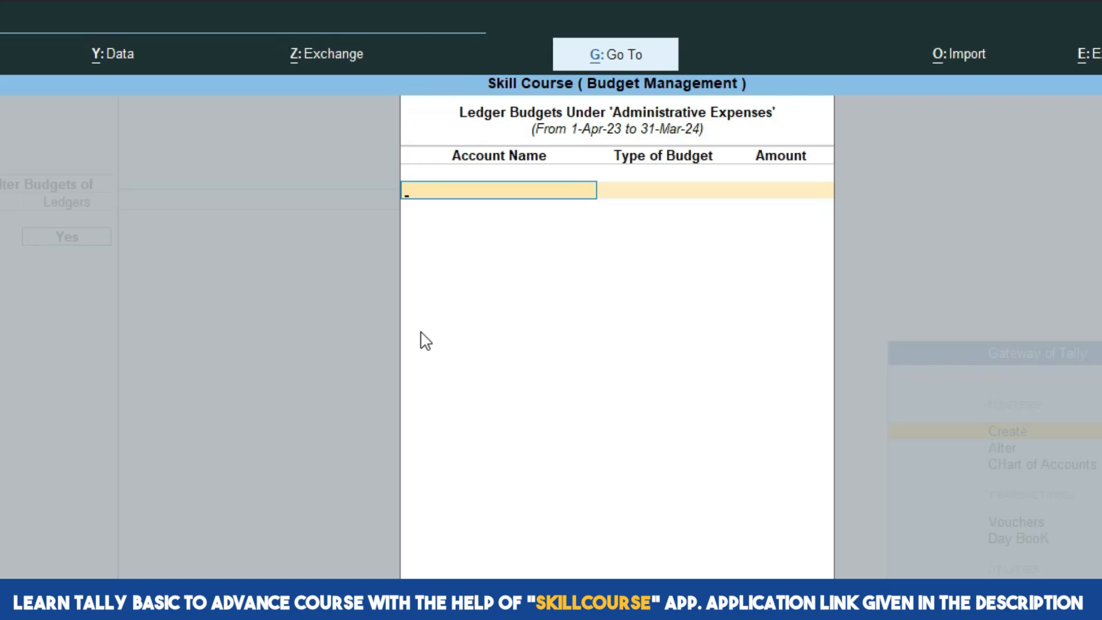
pyautogui.hotkey('alt', 'c')
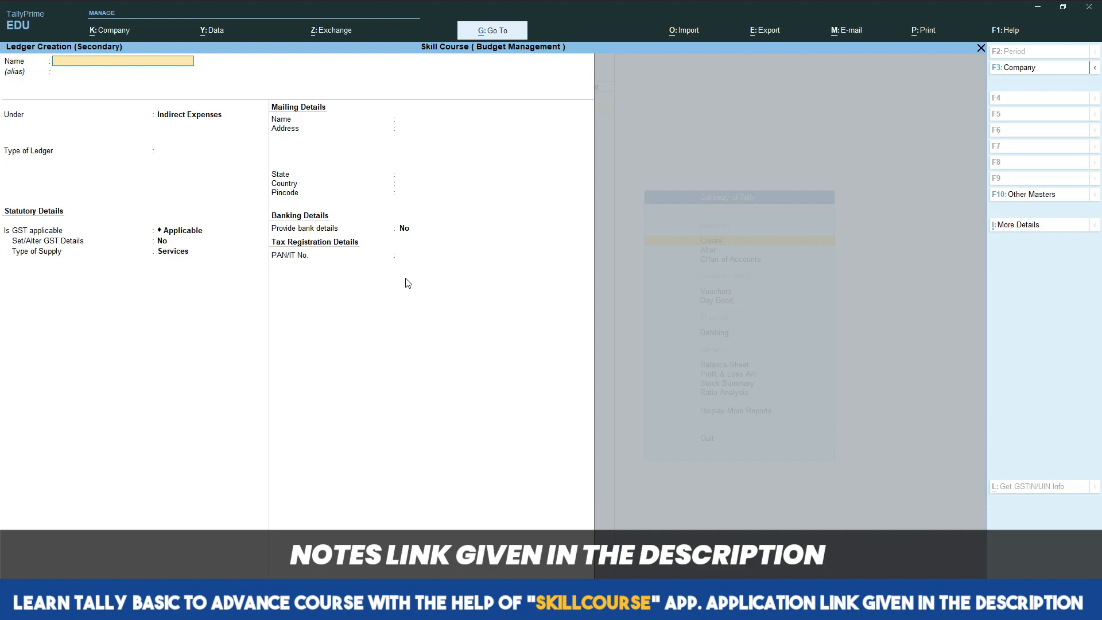
pyautogui.press('pageup')
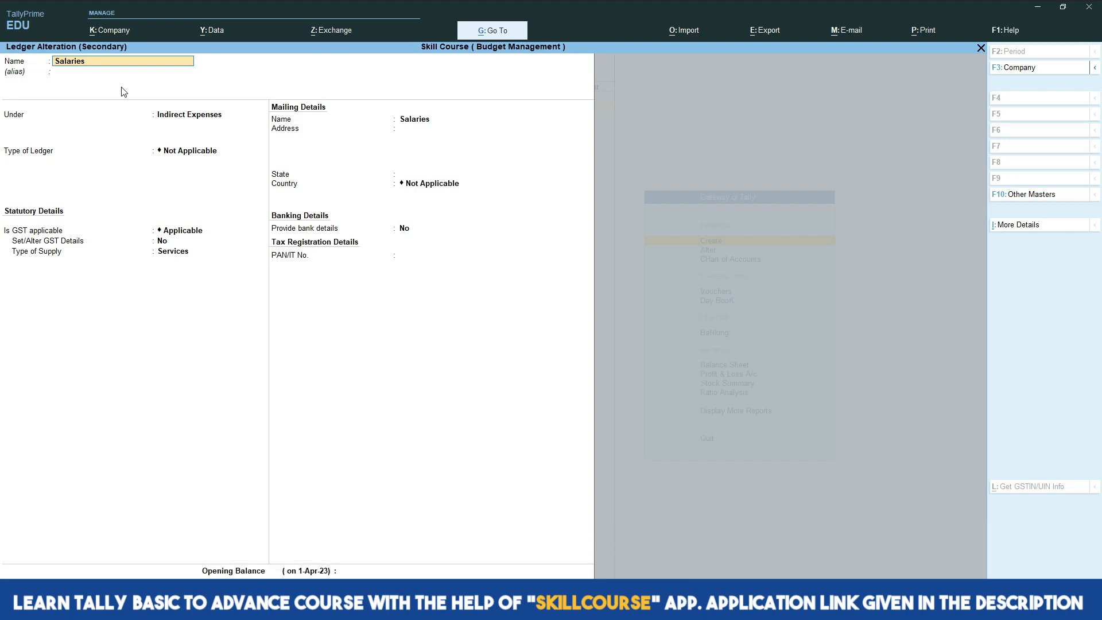
pyautogui.press('Return')
pyautogui.press('Return')
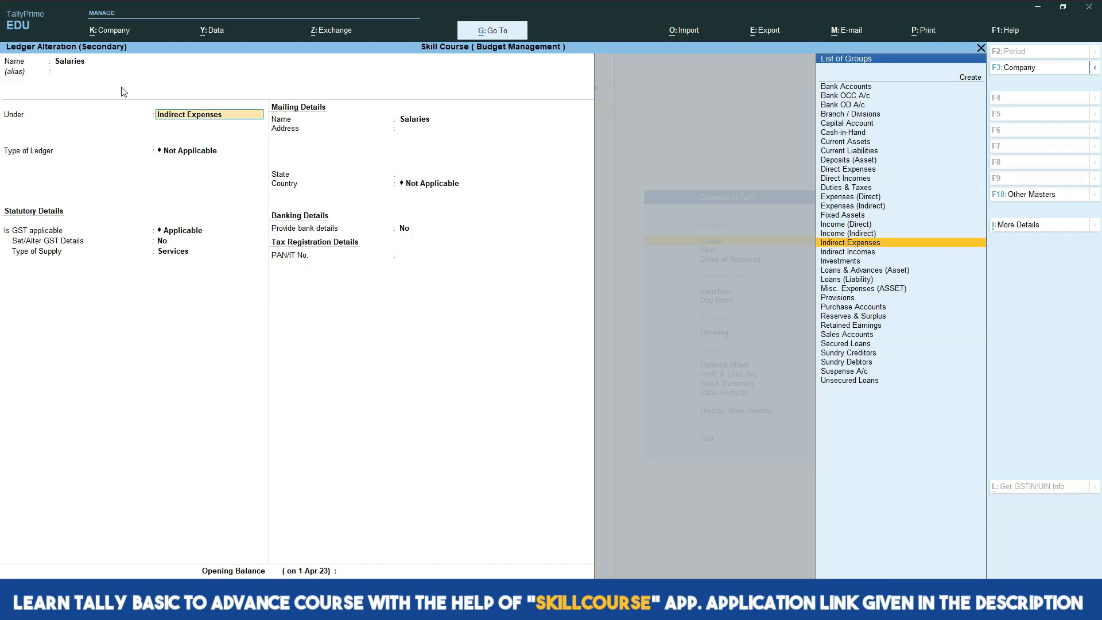
pyautogui.press('Return')
pyautogui.press('Return')
pyautogui.press('Return')
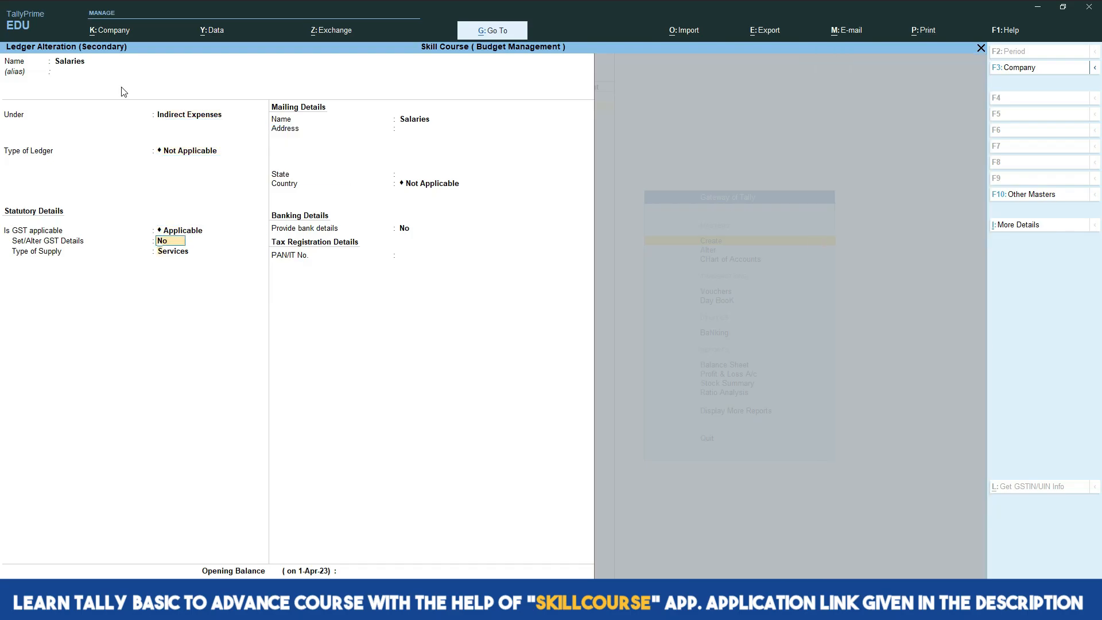
pyautogui.press('Return')
pyautogui.press('Return')
pyautogui.press('Return')
pyautogui.press('Return')
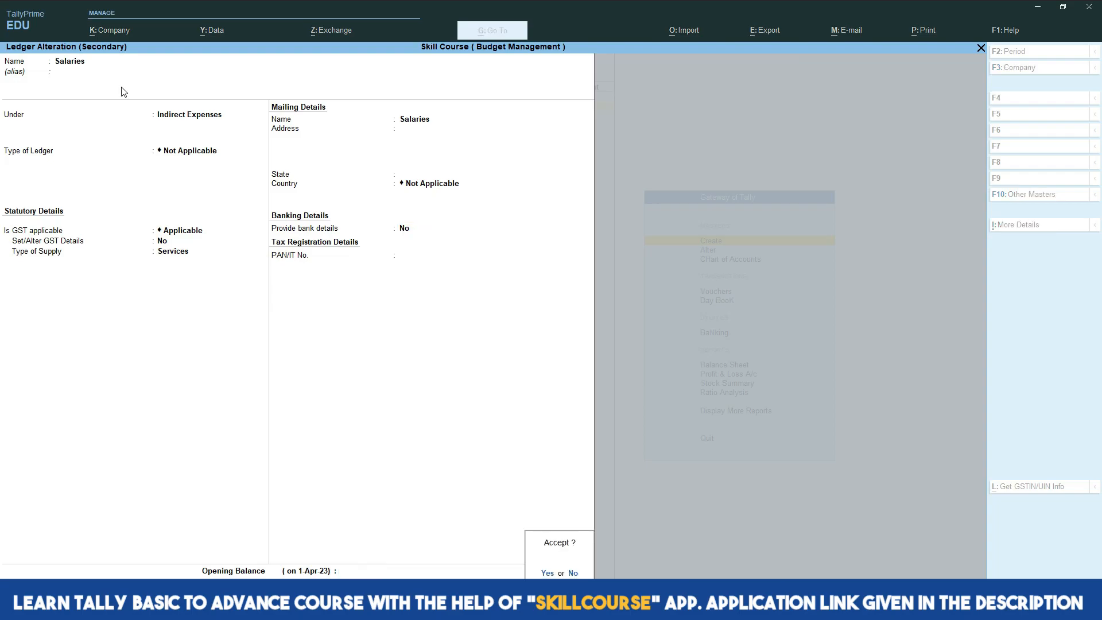
pyautogui.press('Return')
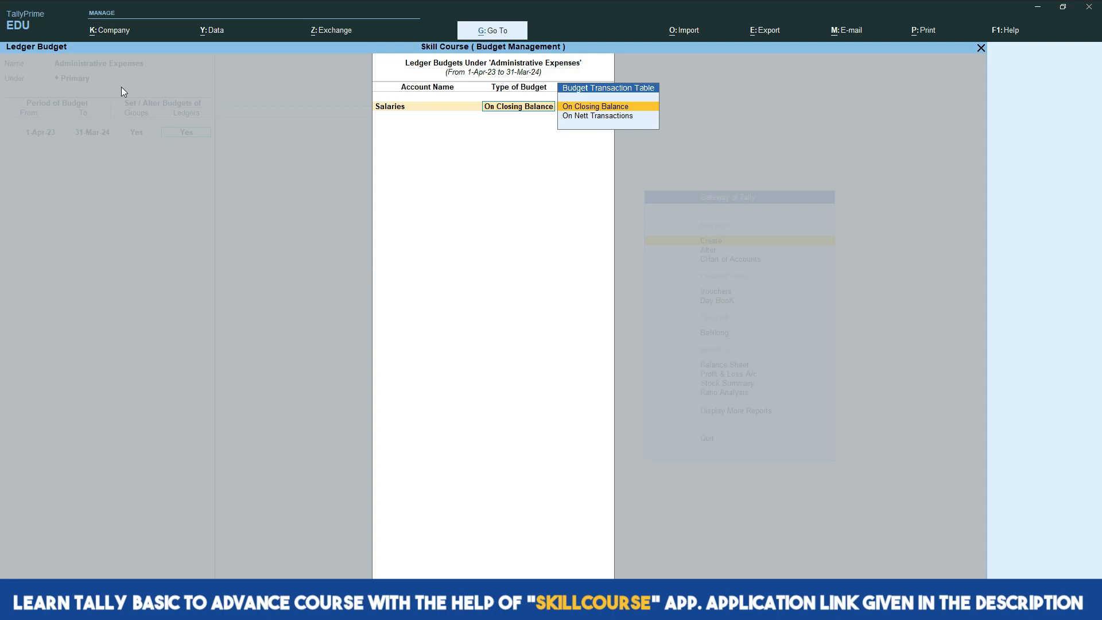
# - Budget the Salaries ledger on closing balance with an amount of 80000
pyautogui.press('Return')
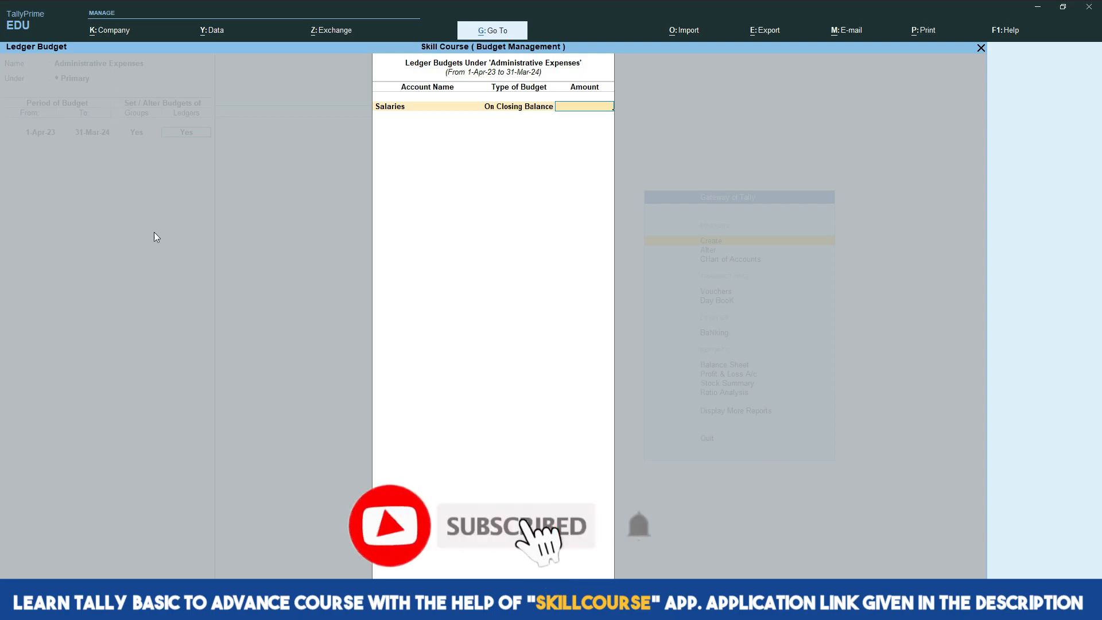
pyautogui.hotkey('alt', 'Tab')
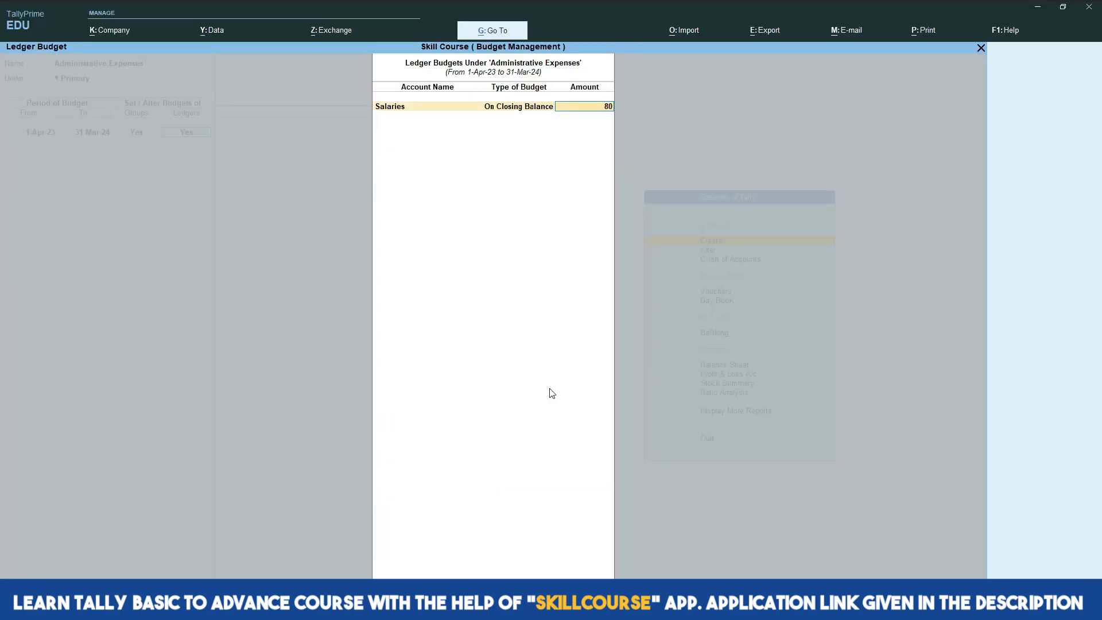
pyautogui.write('0000')
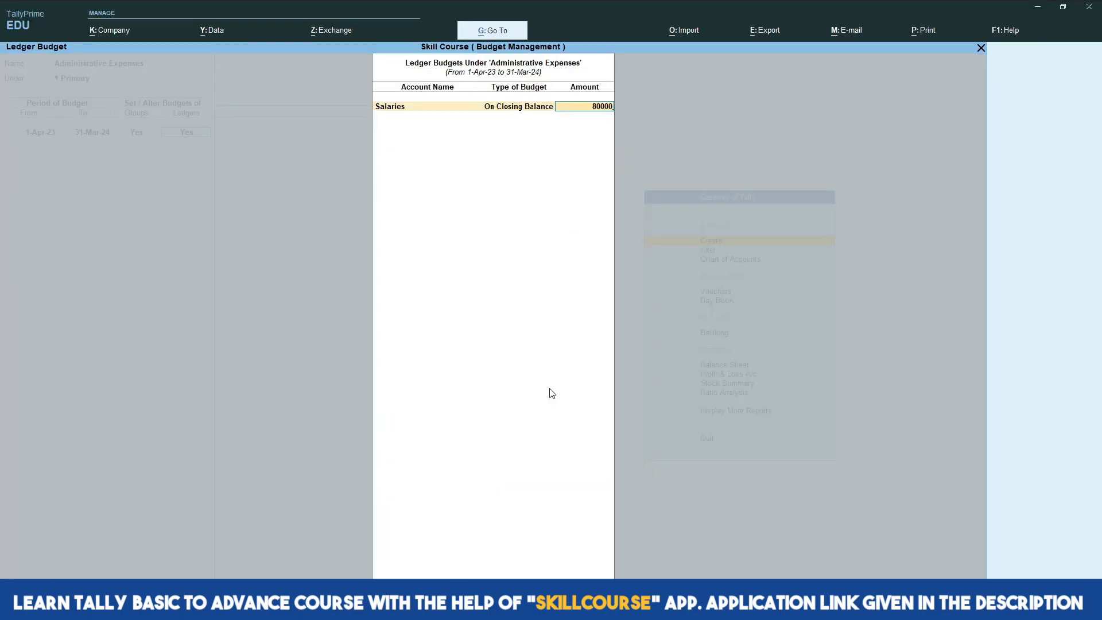
pyautogui.press('Return')
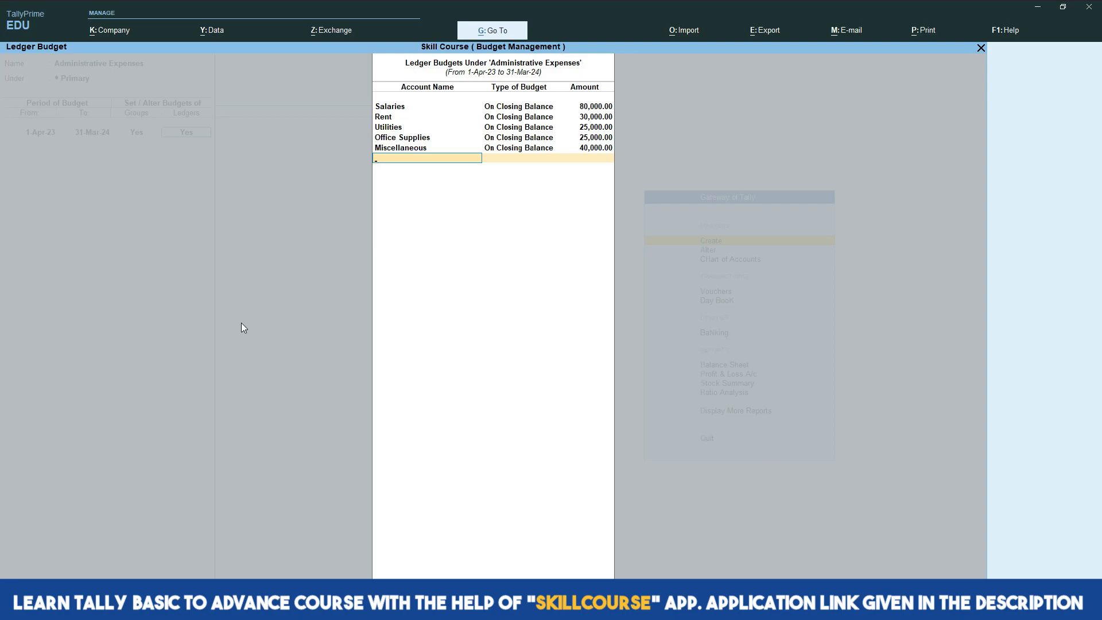
# - Finish the ledger budget list and save the Administrative Expenses budget
pyautogui.press('Return')
pyautogui.press('Return')
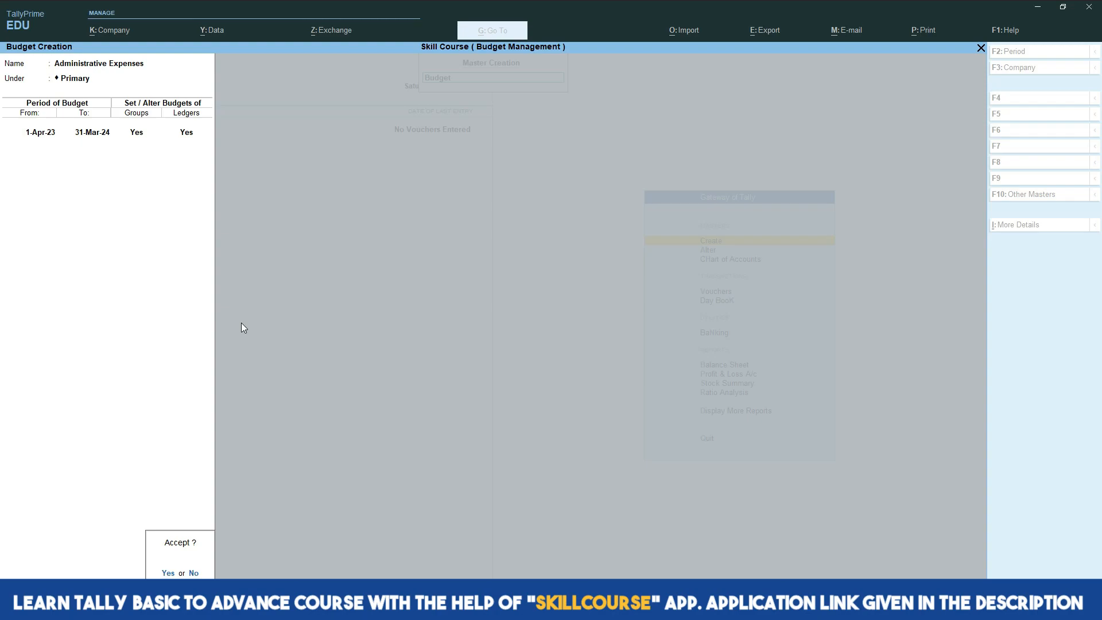
pyautogui.press('Return')
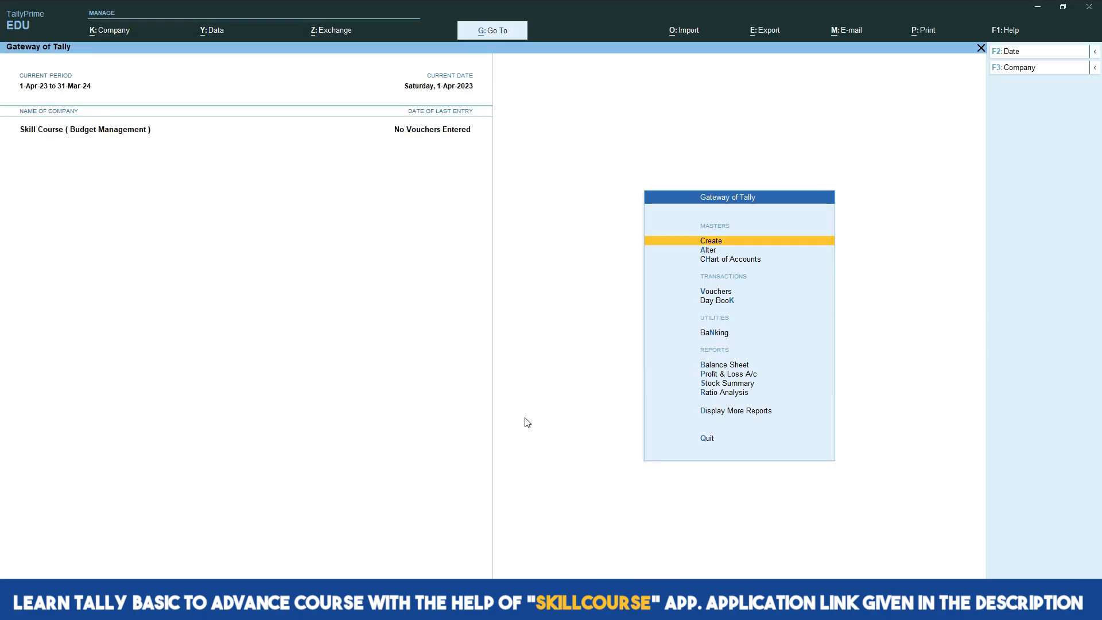
# - Open the Trial Balance report
pyautogui.press('Down')
pyautogui.press('Down')
pyautogui.press('Down')
pyautogui.press('Down')
pyautogui.press('Down')
pyautogui.press('Down')
pyautogui.press('Down')
pyautogui.press('Down')
pyautogui.press('Down')
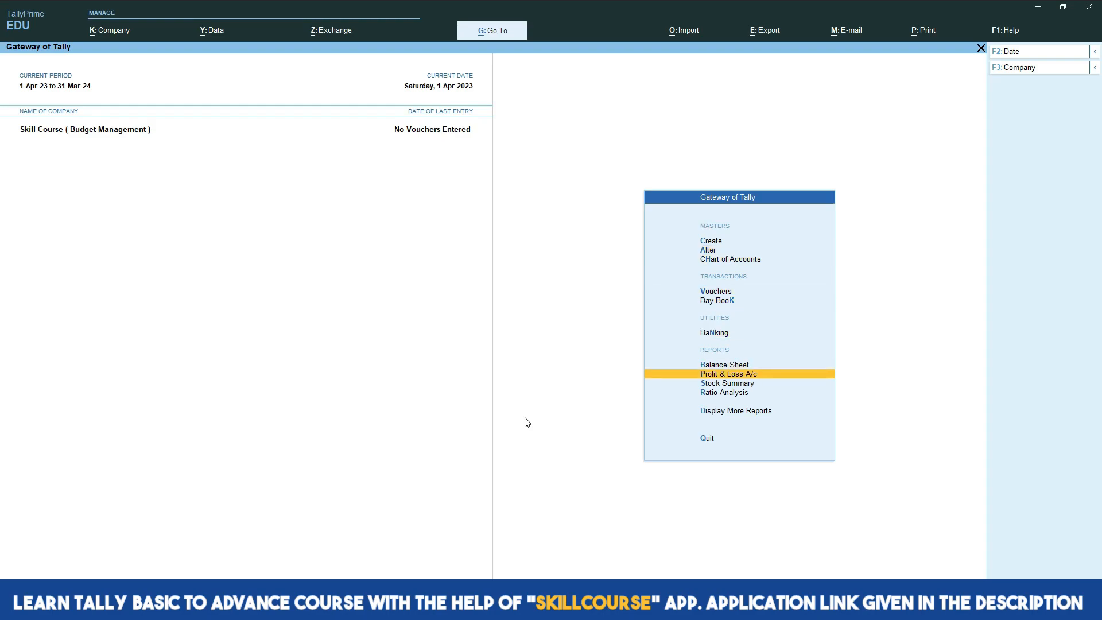
pyautogui.press('Down')
pyautogui.press('Return')
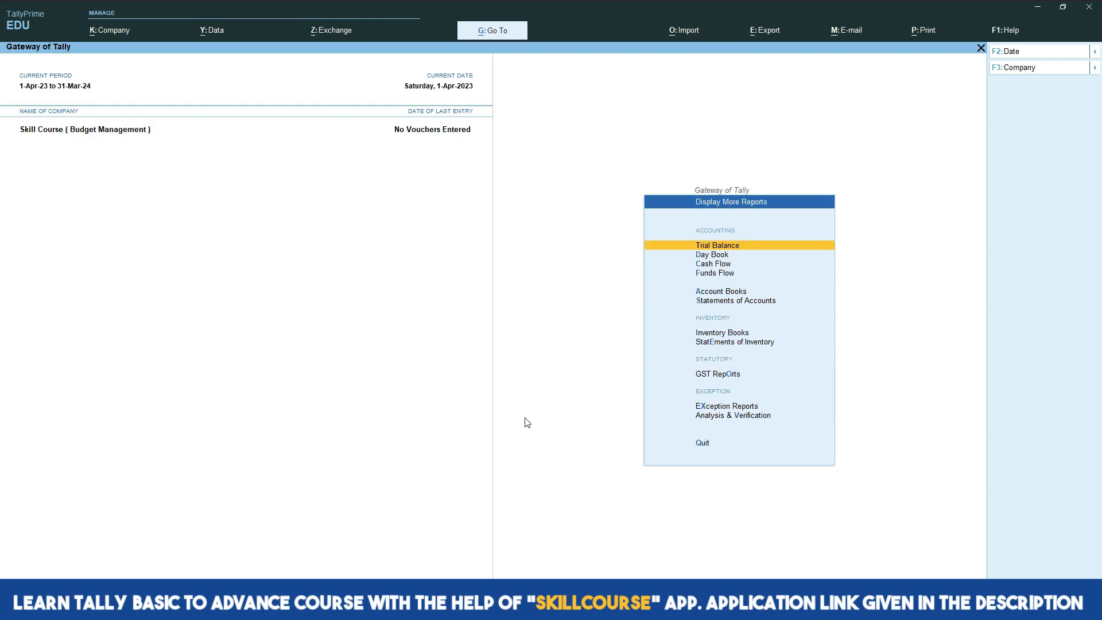
pyautogui.press('Return')
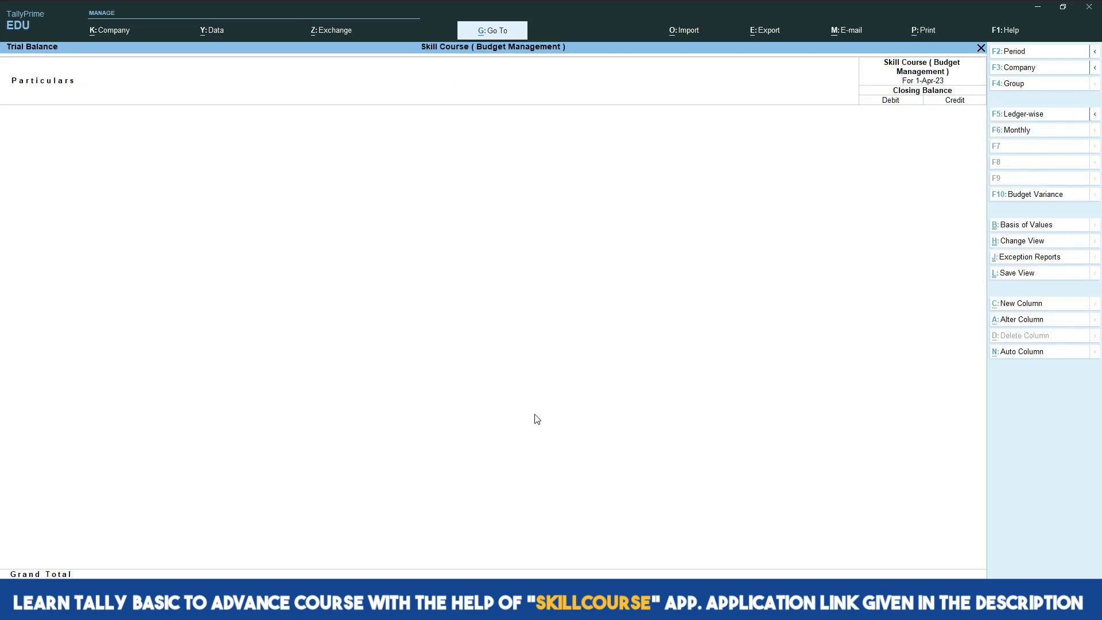
# - Show the budget variance for the Administrative Expenses budget in the Trial Balance, with the groups expanded to ledger detail
pyautogui.click(1032, 198)
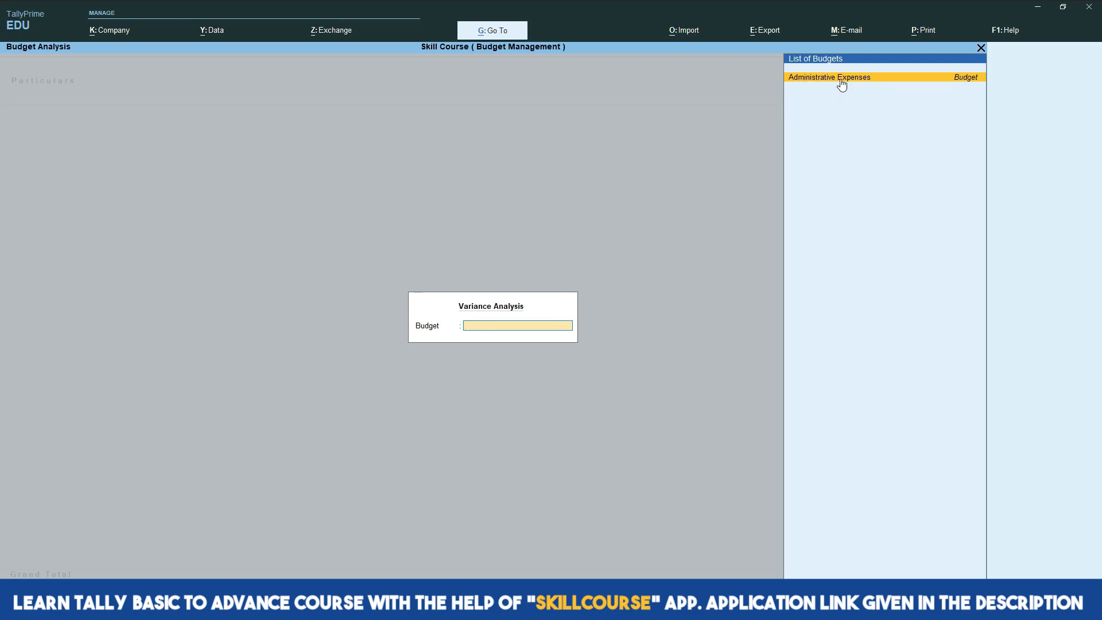
pyautogui.press('Return')
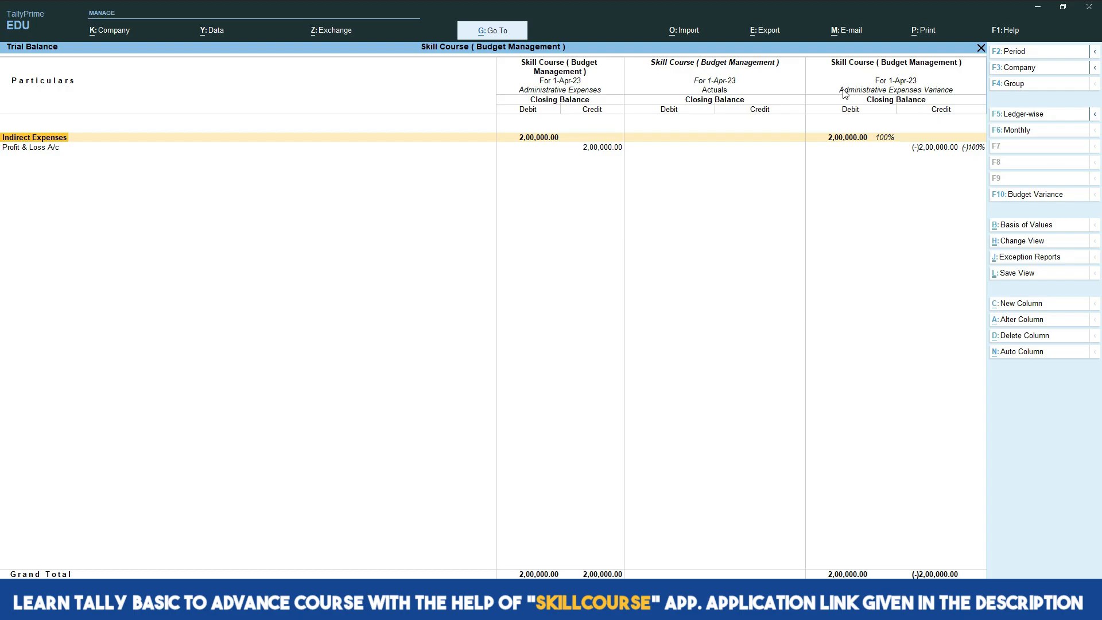
pyautogui.press('alt')
pyautogui.hotkey('alt', 'F5')
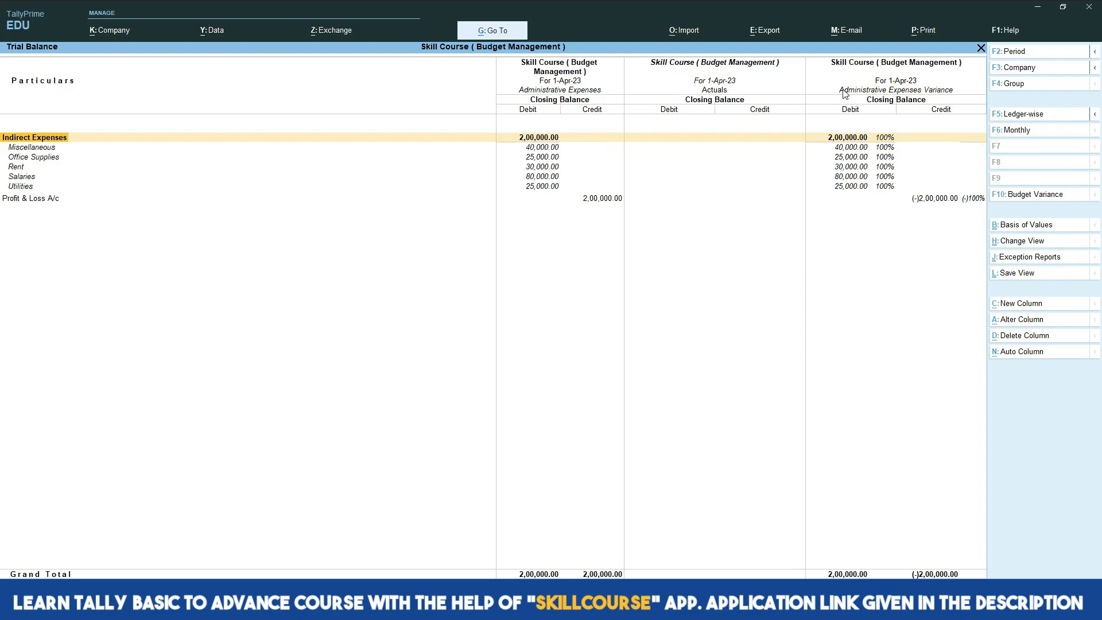
# - Examine the budget and variance figures of each ledger under Indirect Expenses and of Profit & Loss A/c
pyautogui.press('Down')
pyautogui.press('Down')
pyautogui.press('Down')
pyautogui.press('Down')
pyautogui.press('Down')
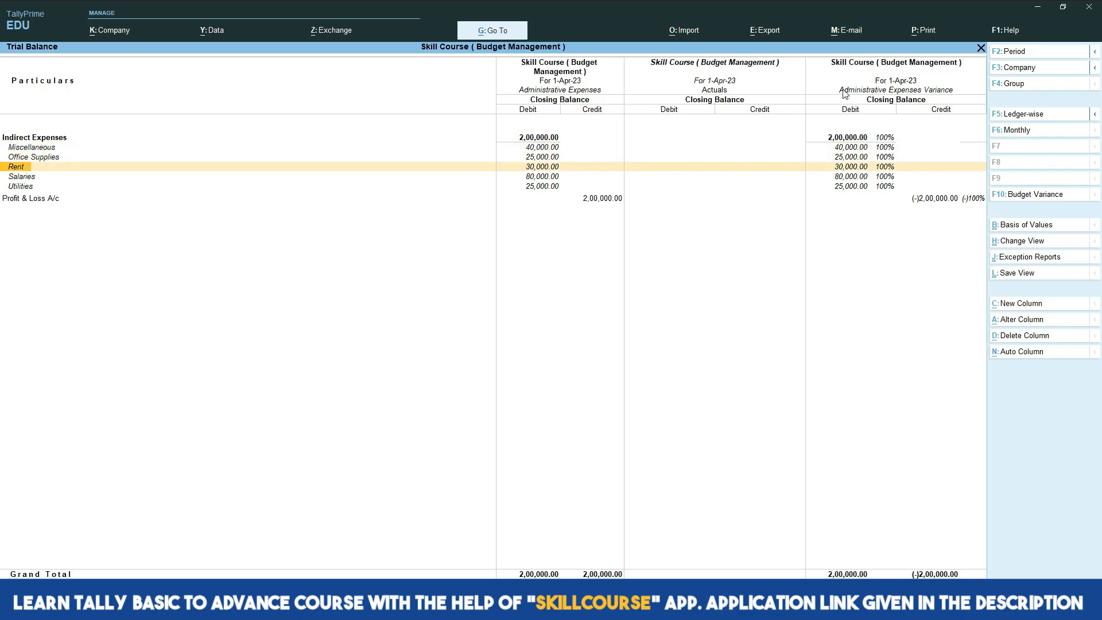
pyautogui.press('Down')
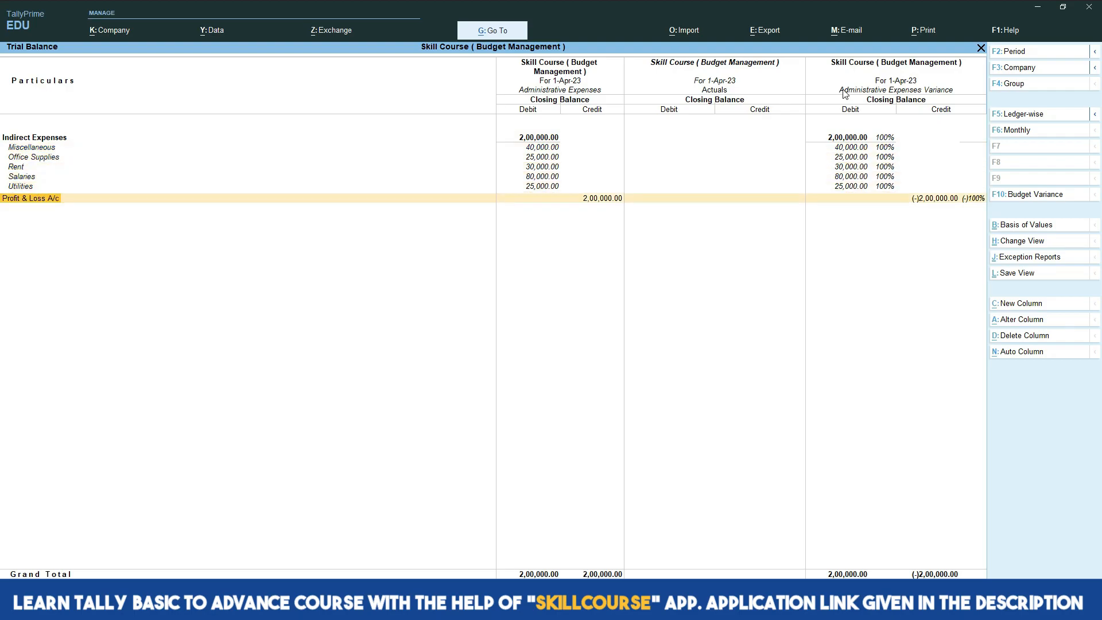
pyautogui.press('Up')
pyautogui.press('Up')
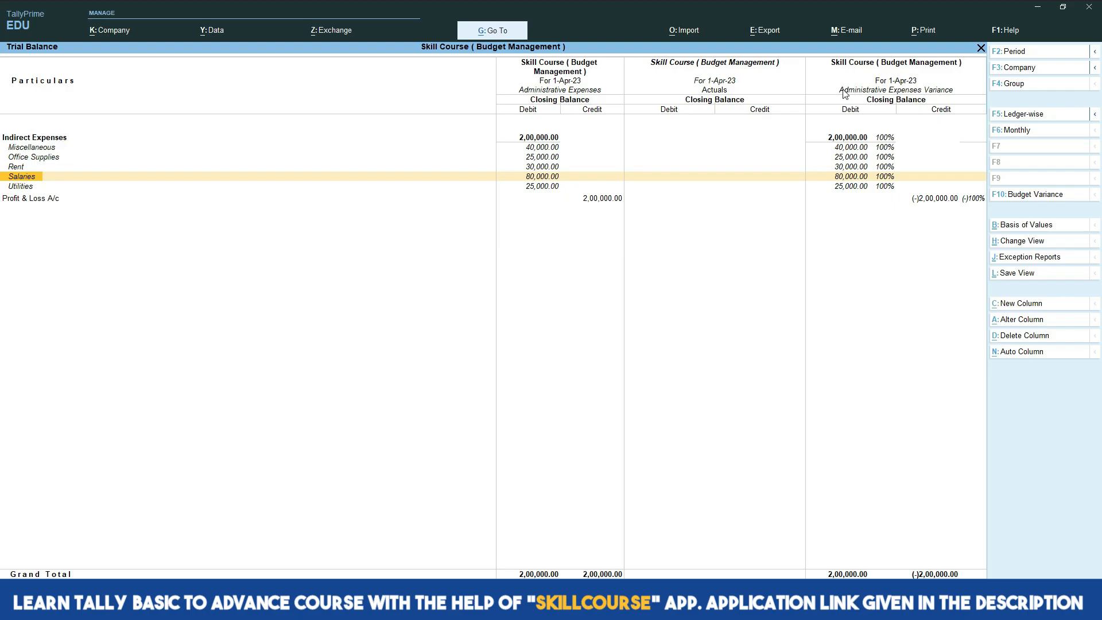
# - Switch to the PDF notes in the browser and read the demo payment voucher example in Chapter No 4
pyautogui.hotkey('alt', 'Tab')
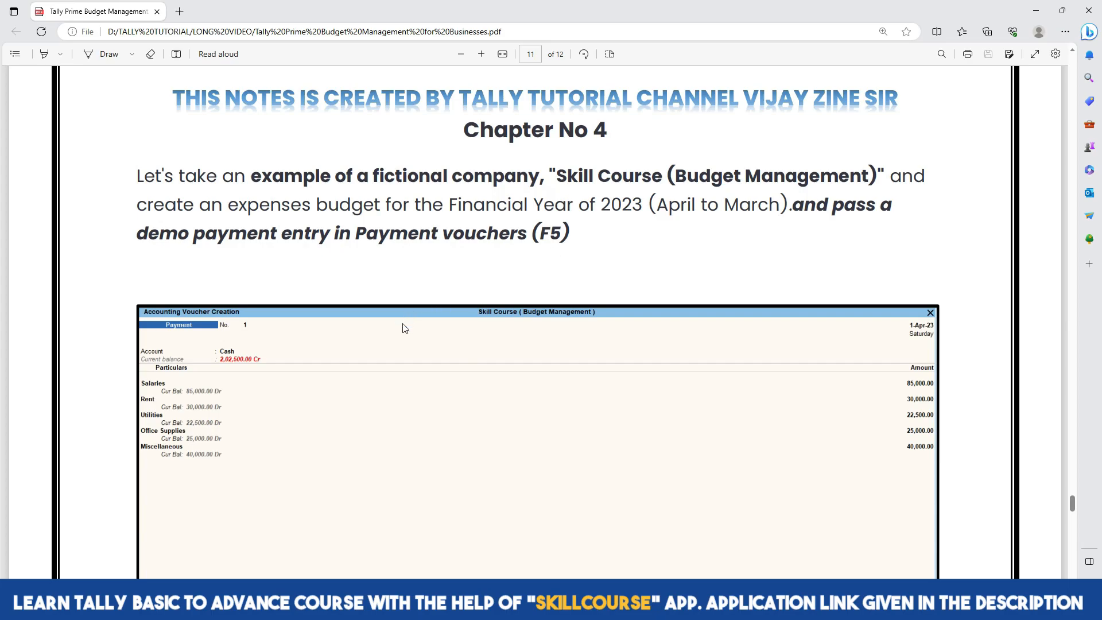
pyautogui.scroll(-3, 405, 329)
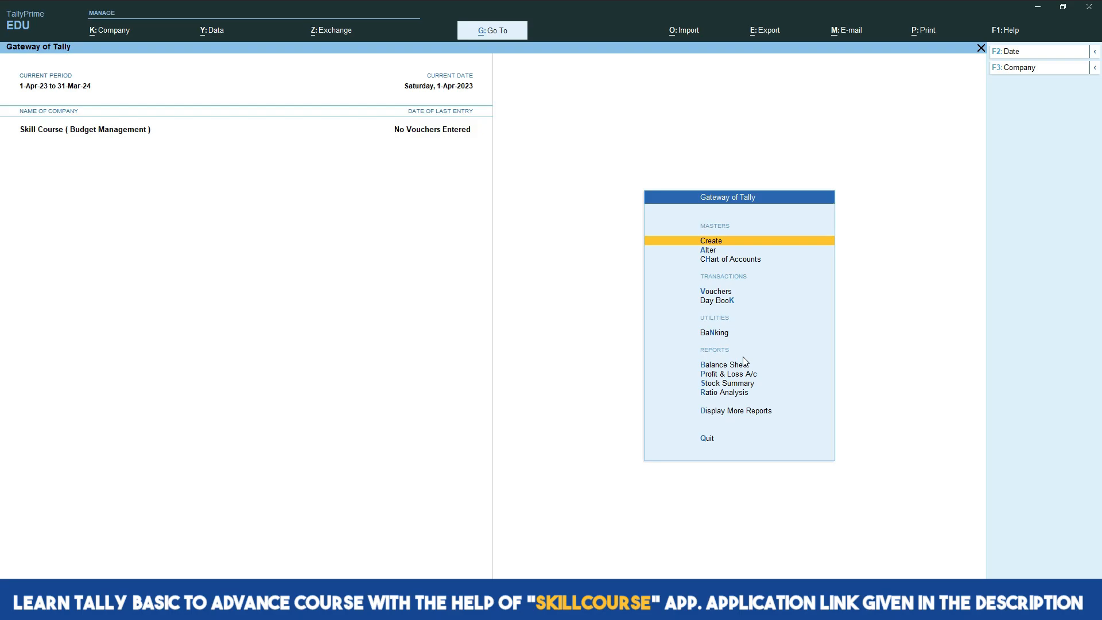
# - Start a new payment voucher and set Cash as the paying account
pyautogui.press('Down')
pyautogui.press('Down')
pyautogui.press('Down')
pyautogui.press('Down')
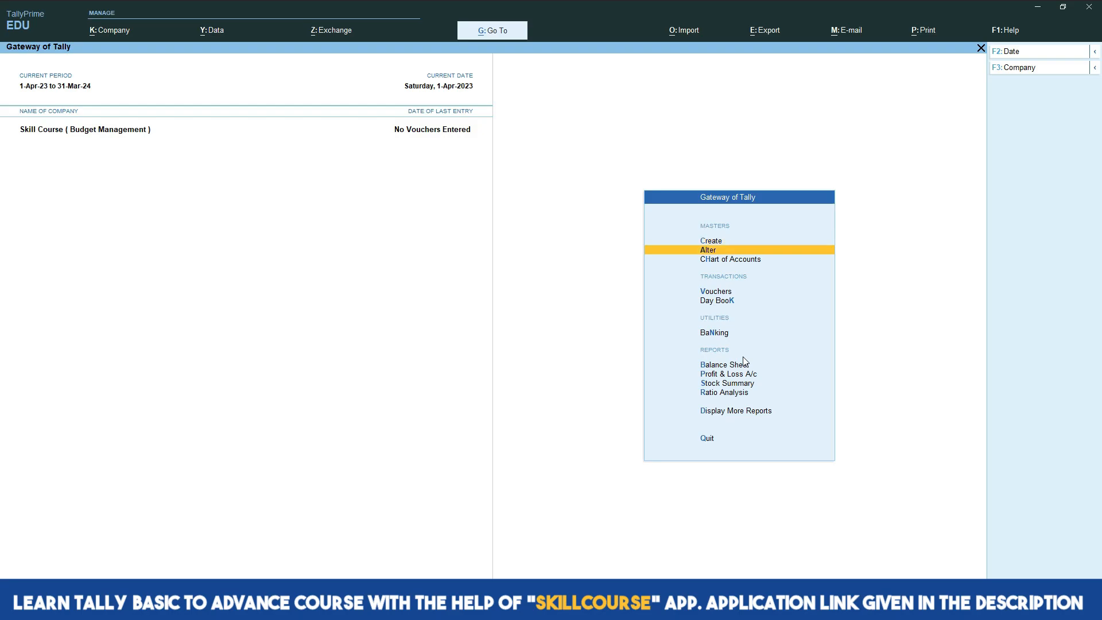
pyautogui.press('Up')
pyautogui.press('Return')
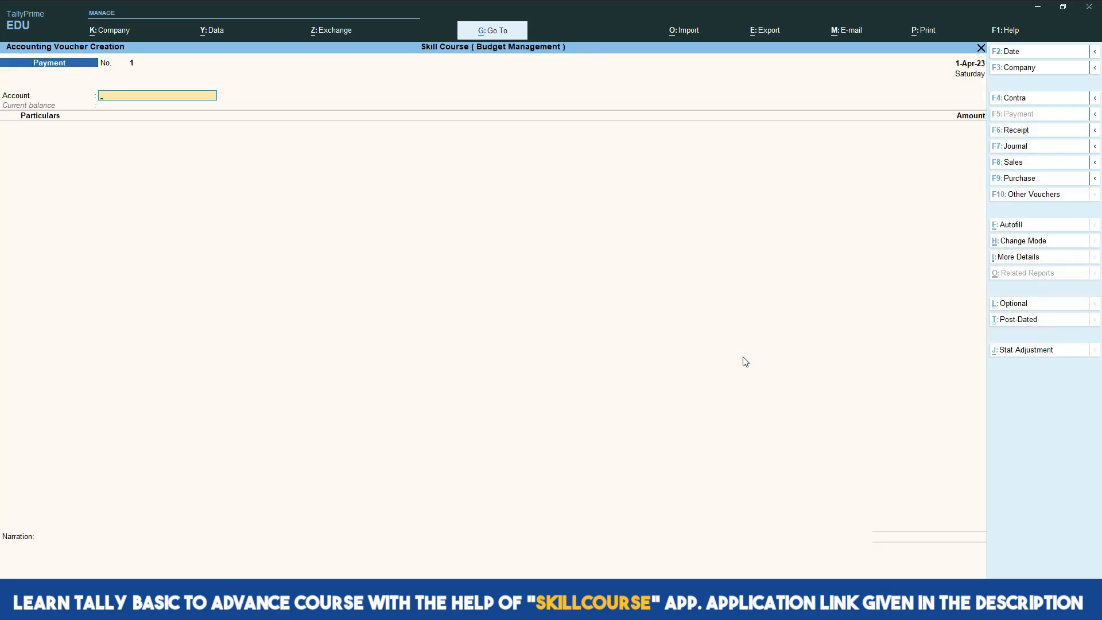
pyautogui.write('Ca')
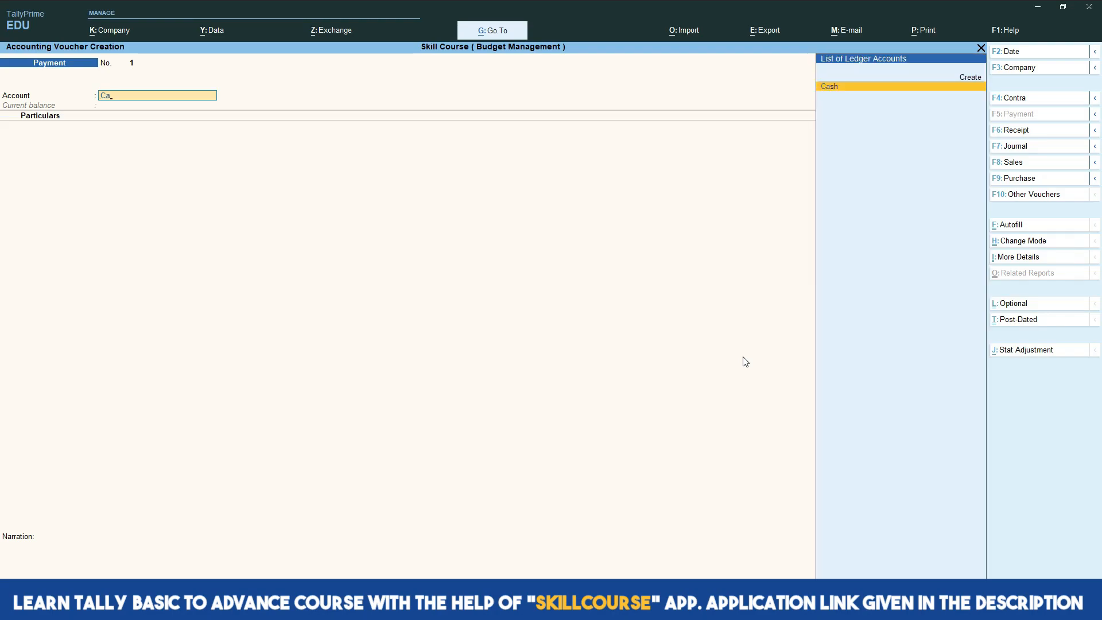
pyautogui.press('Return')
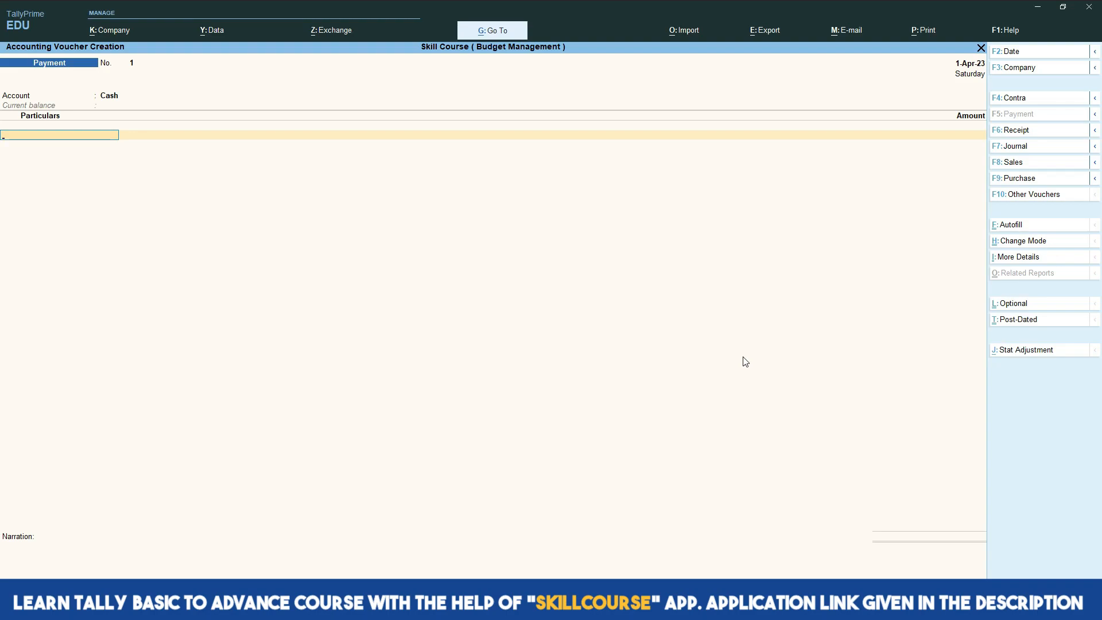
# - Add the Salaries ledger to the payment voucher with an amount of 85,000
pyautogui.write('Sa')
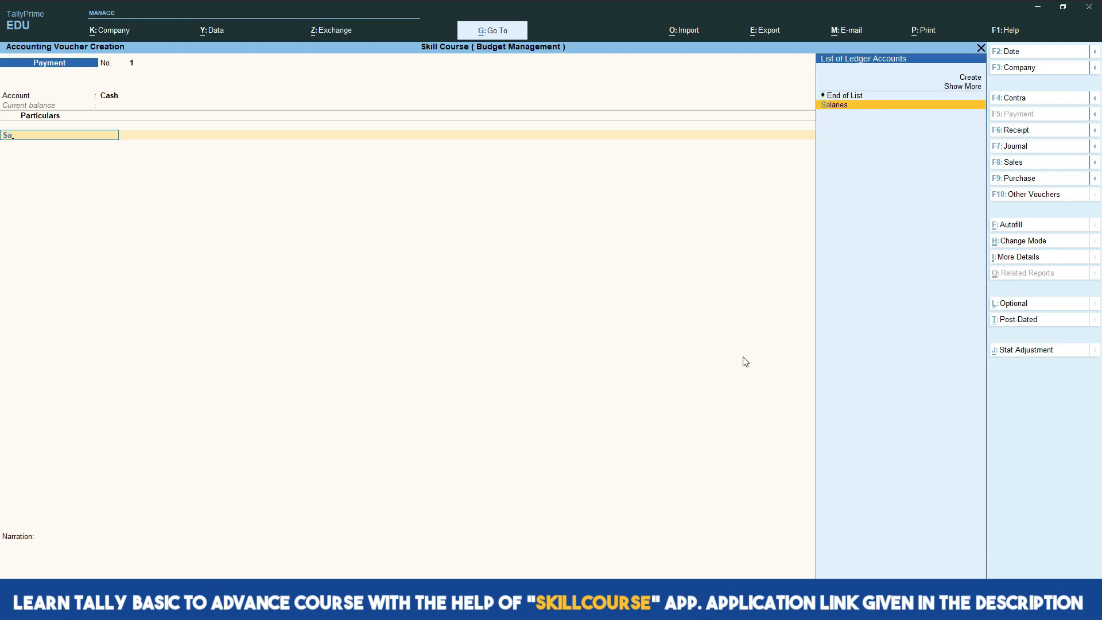
pyautogui.press('Return')
pyautogui.write('8')
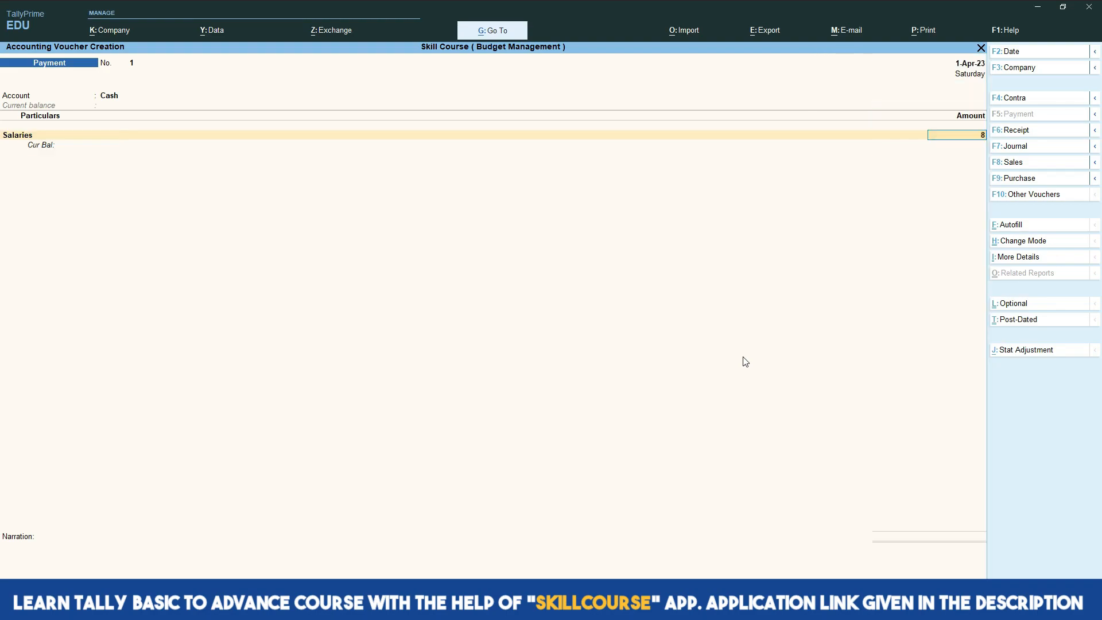
pyautogui.write('55')
pyautogui.press('BackSpace')
pyautogui.write('000')
pyautogui.press('Return')
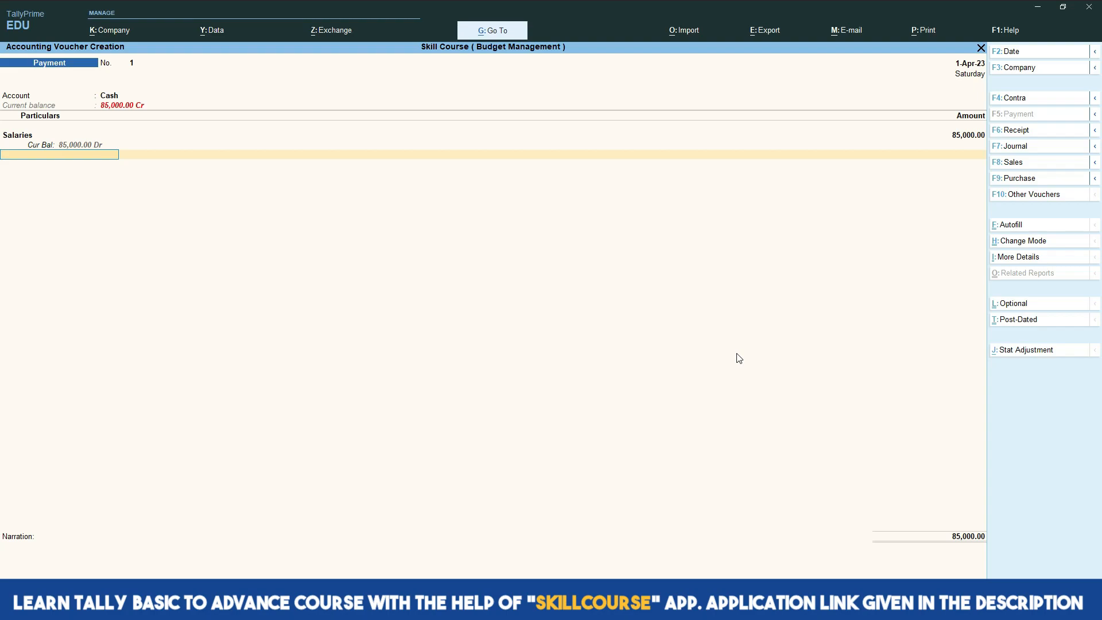
# - Add Rent with an amount of 30,000 and Utilities with 22,500 to the payment voucher
pyautogui.write('Re')
pyautogui.press('Return')
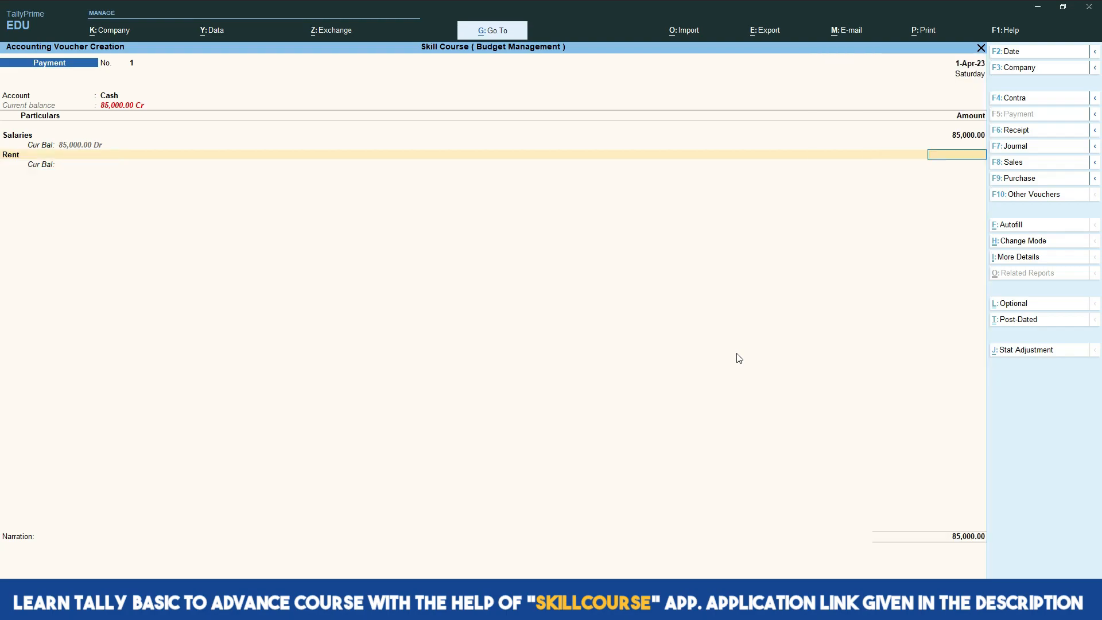
pyautogui.write('30000')
pyautogui.press('Return')
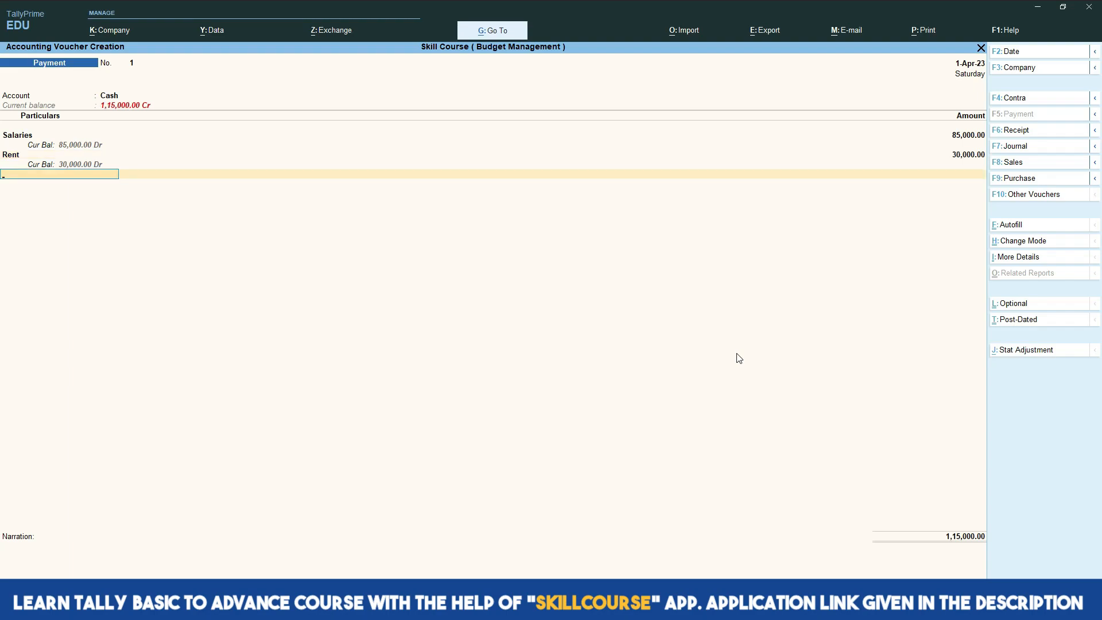
pyautogui.write('U')
pyautogui.press('Return')
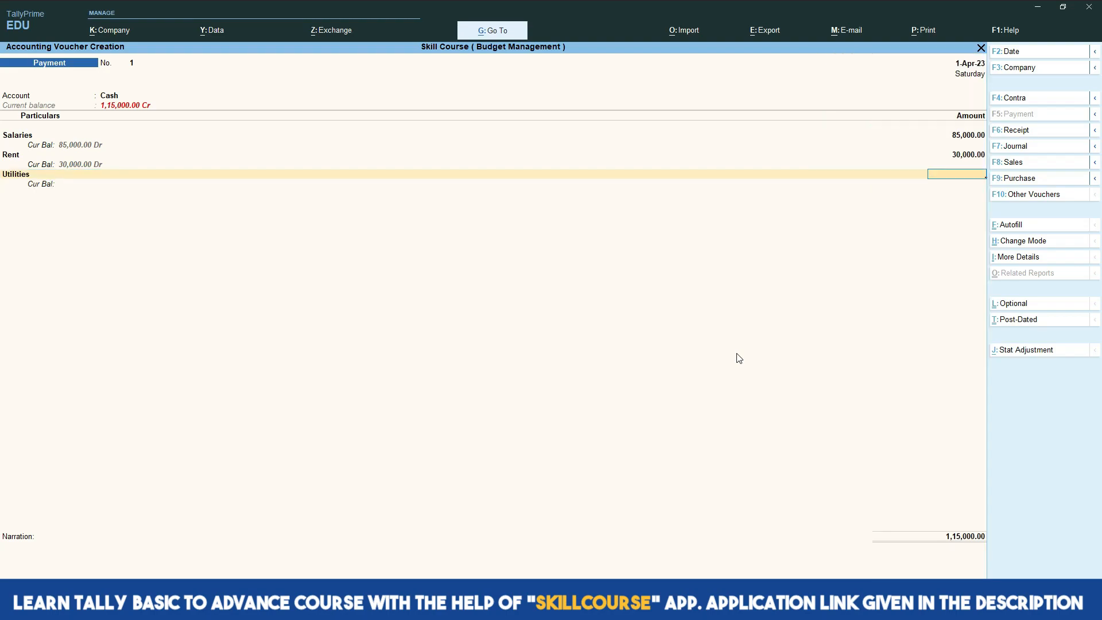
pyautogui.write('22500')
pyautogui.press('Return')
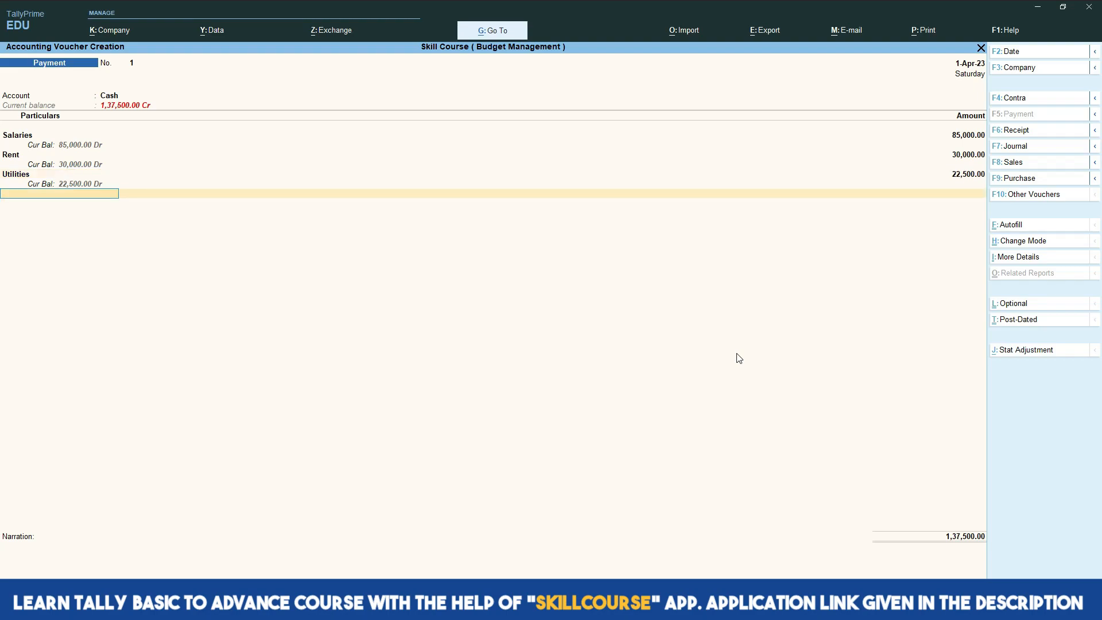
# - Add Office Supplies with an amount of 25,000 and Miscellaneous with 40,000 to the payment voucher
pyautogui.write('O')
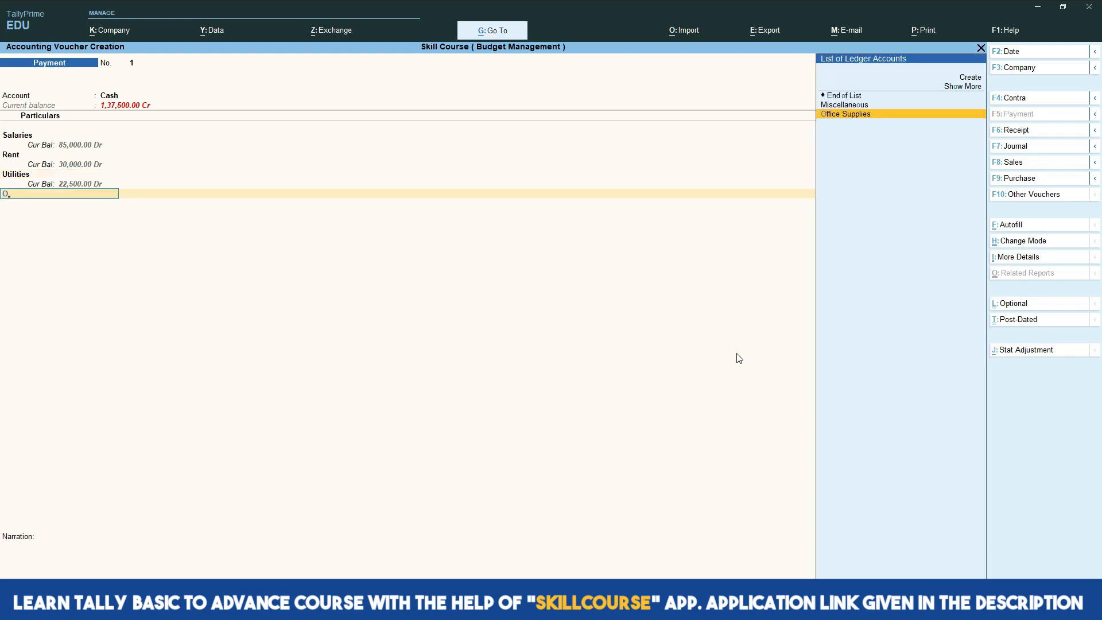
pyautogui.press('Return')
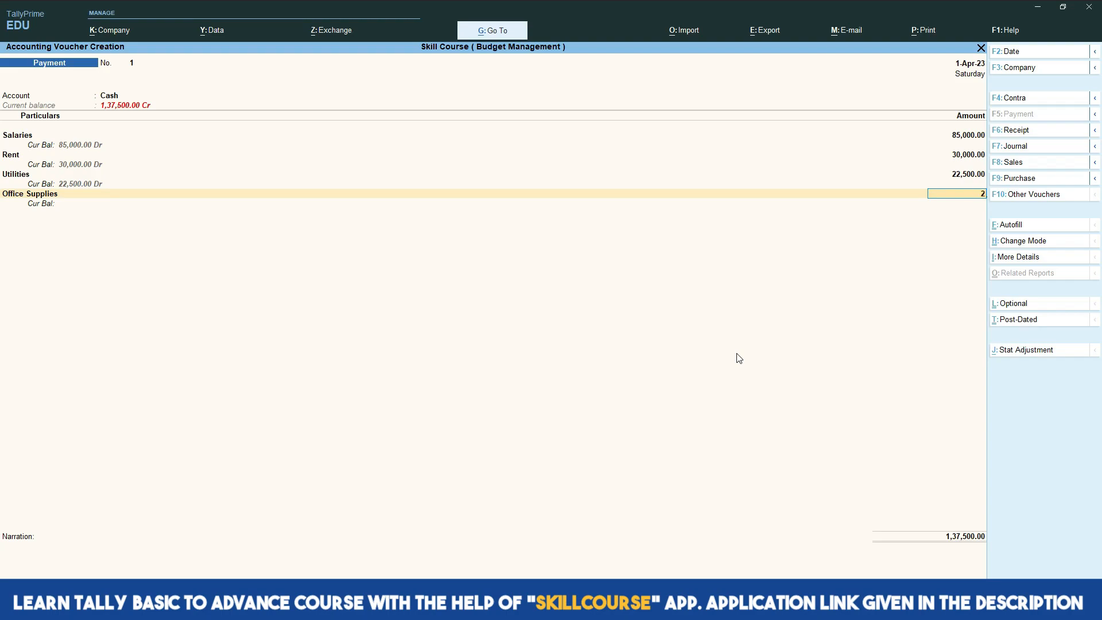
pyautogui.write('5000')
pyautogui.press('Return')
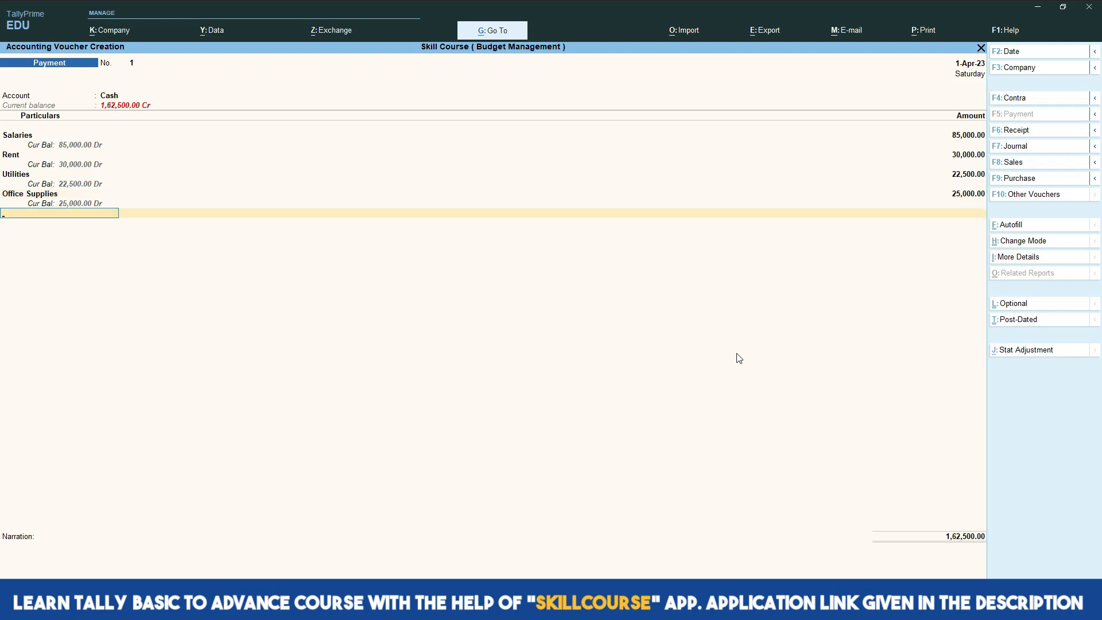
pyautogui.write('Mi')
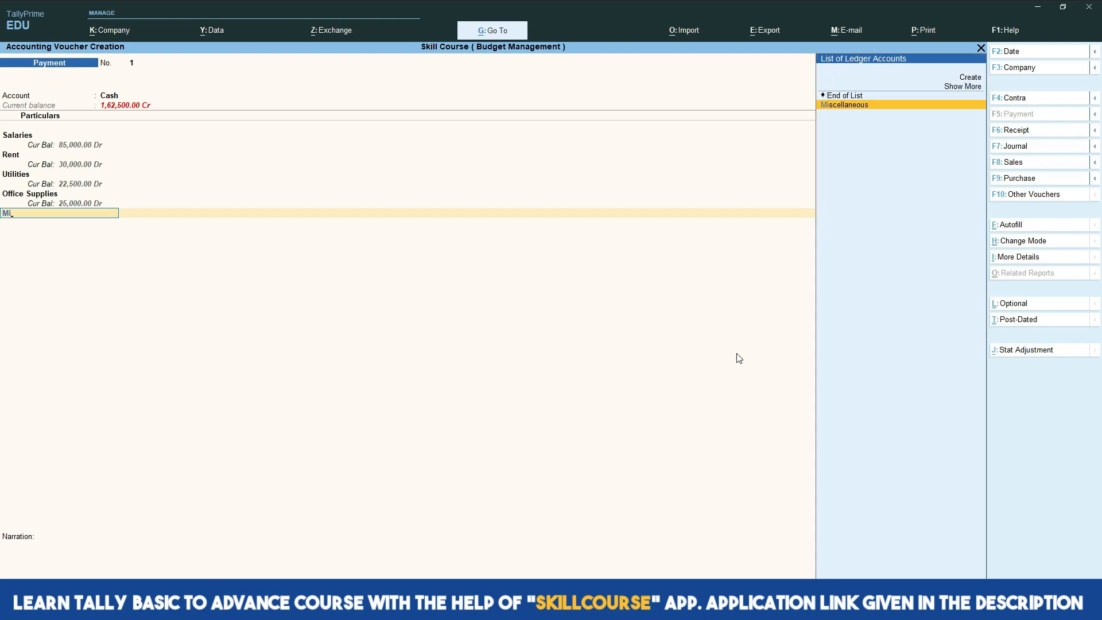
pyautogui.press('Return')
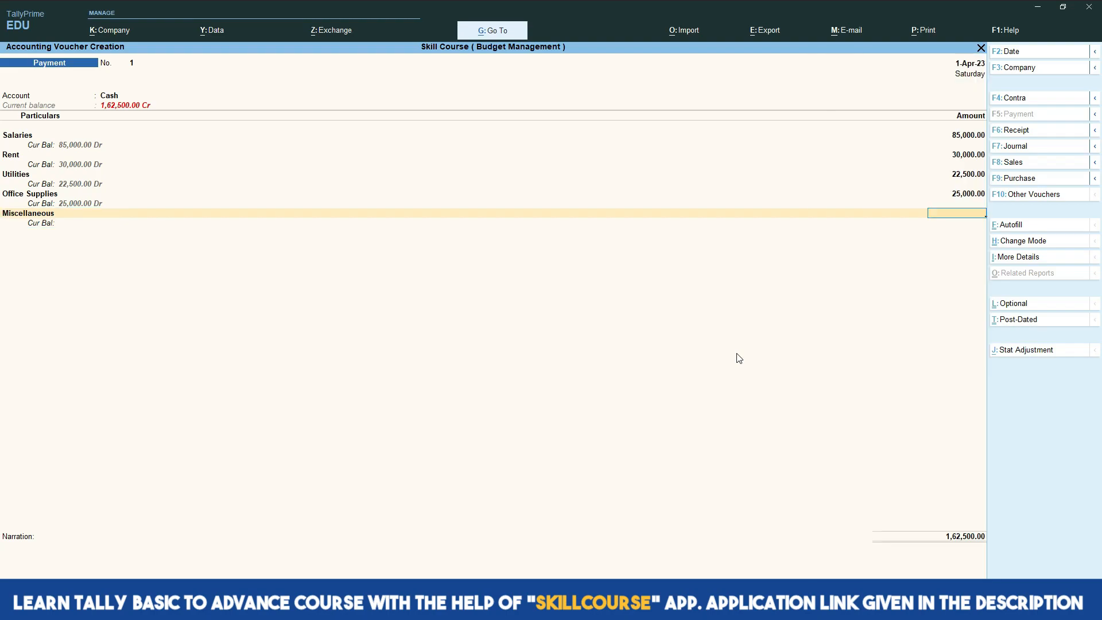
pyautogui.write('40000')
pyautogui.press('Return')
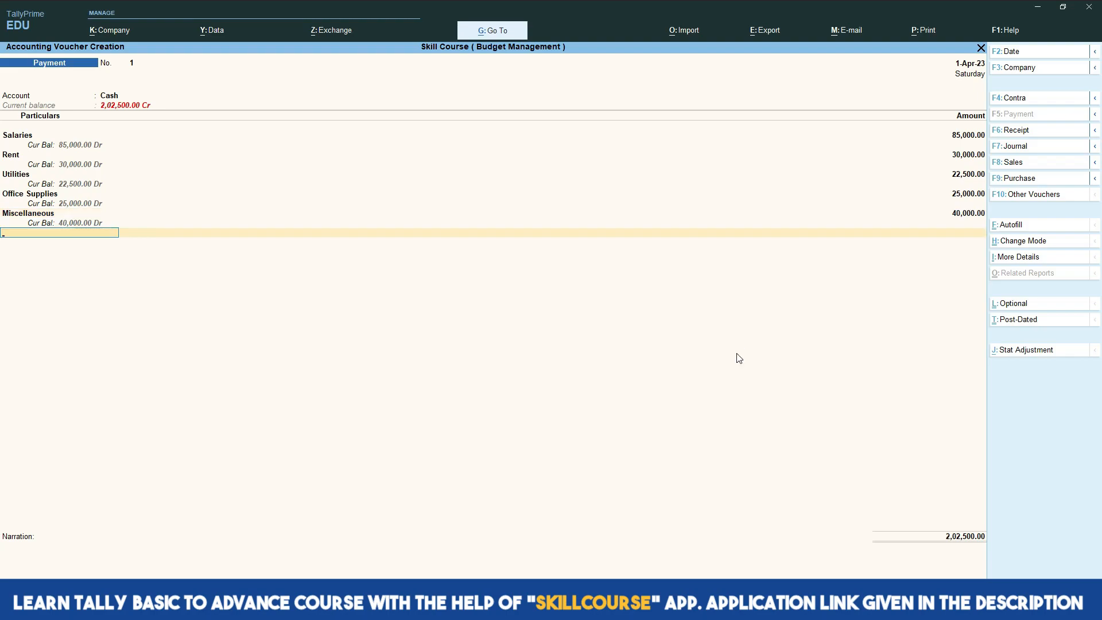
# - Save the payment voucher without a narration and return to the Gateway of Tally
pyautogui.press('Return')
pyautogui.press('Return')
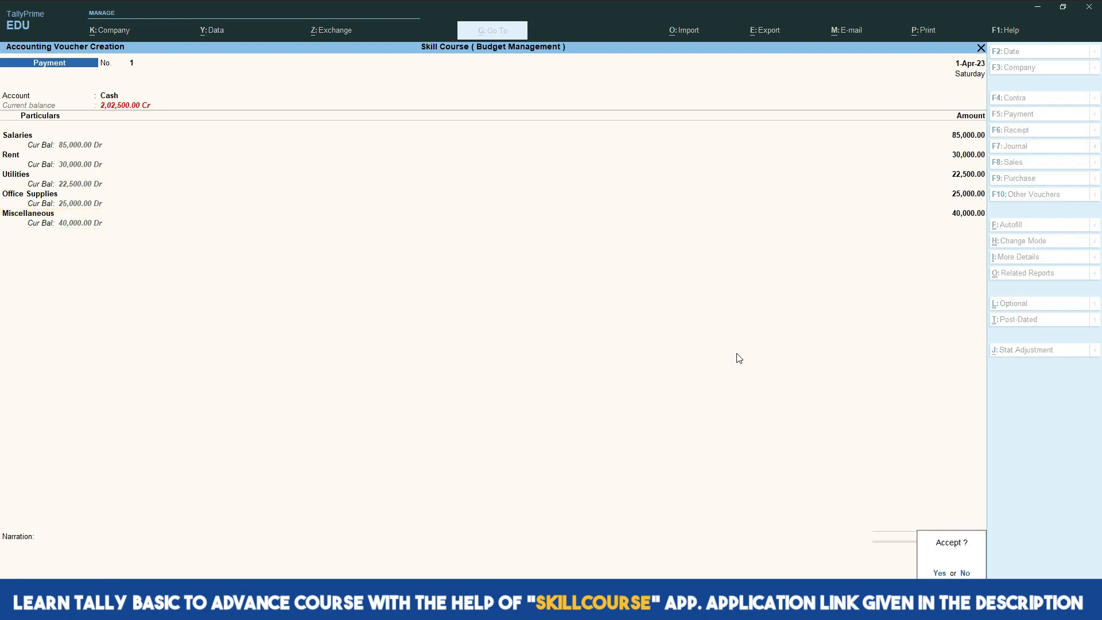
pyautogui.press('Return')
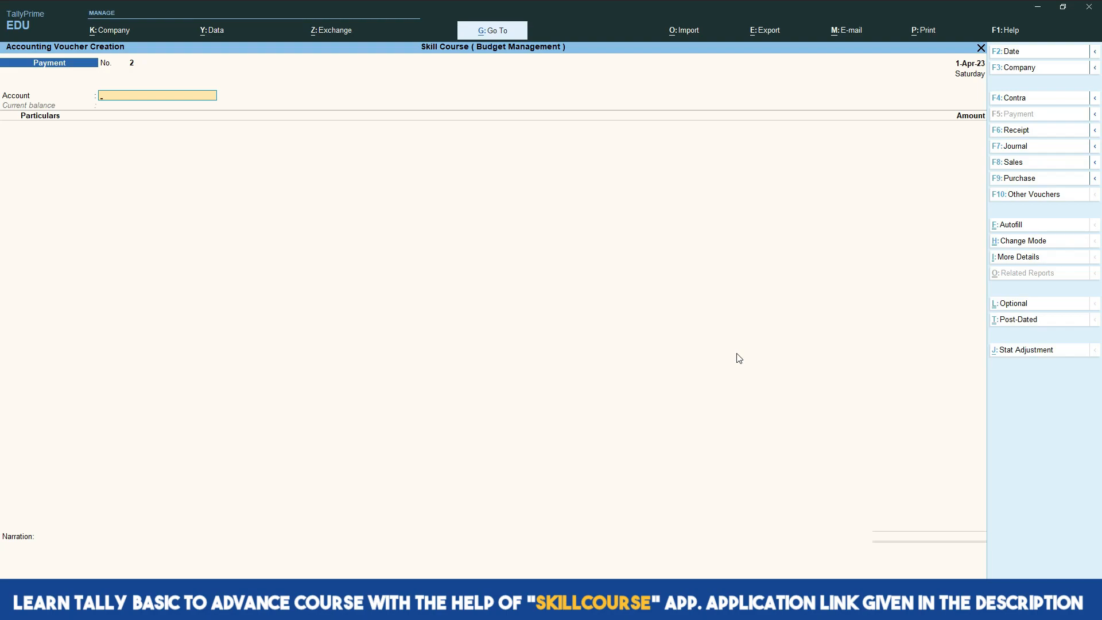
pyautogui.press('Escape')
pyautogui.press('Return')
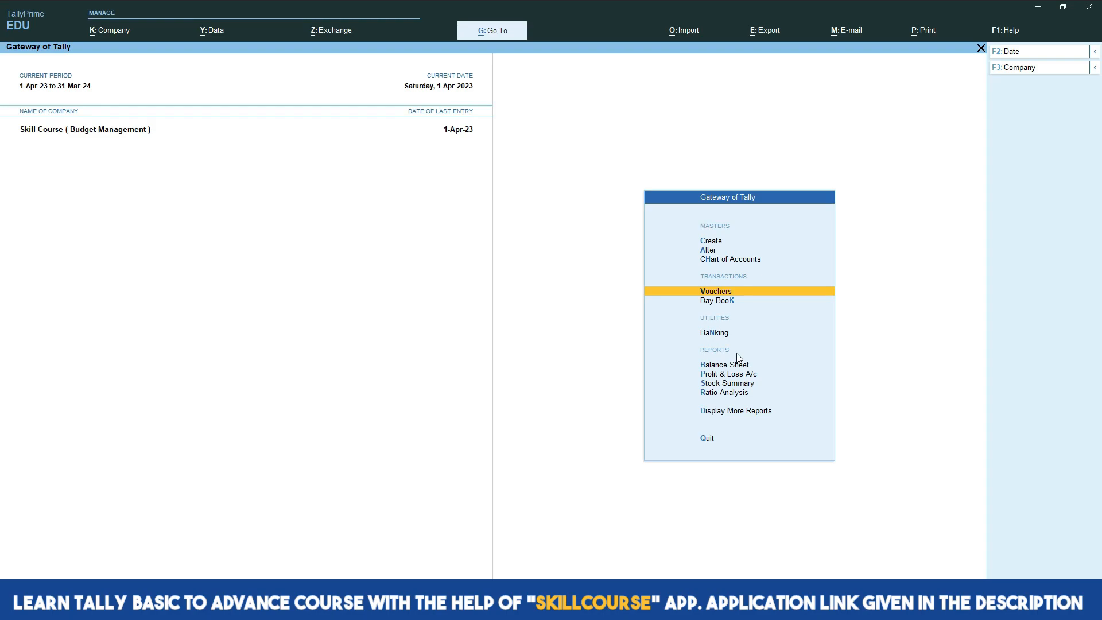
# - Open the Trial Balance report from the Gateway of Tally
pyautogui.press('Down')
pyautogui.press('Down')
pyautogui.press('Down')
pyautogui.press('Down')
pyautogui.press('Down')
pyautogui.press('Down')
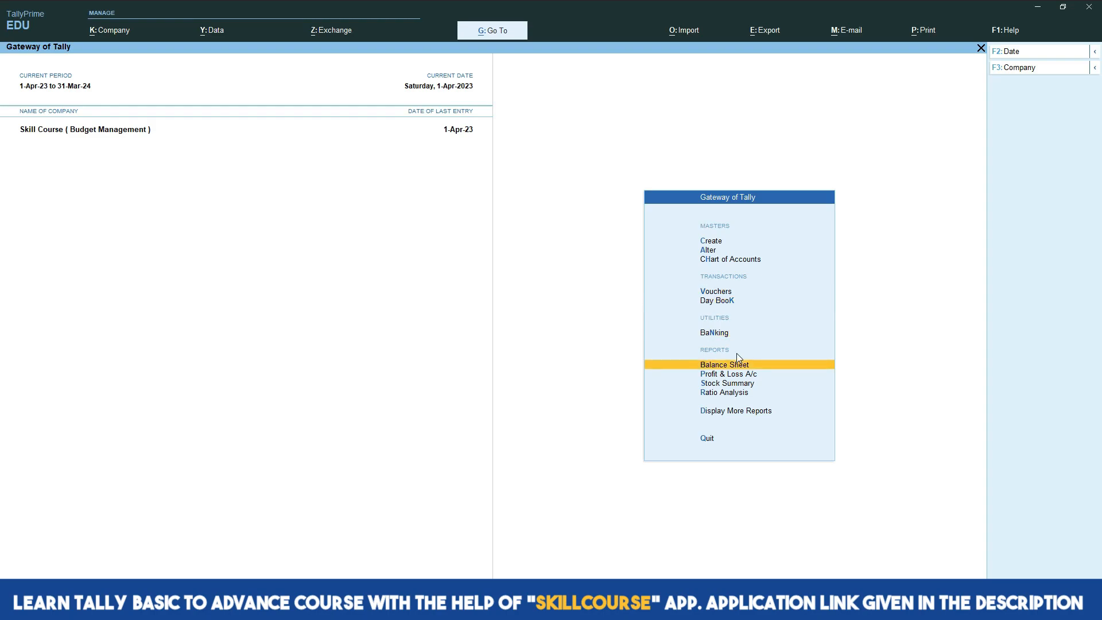
pyautogui.press('Down')
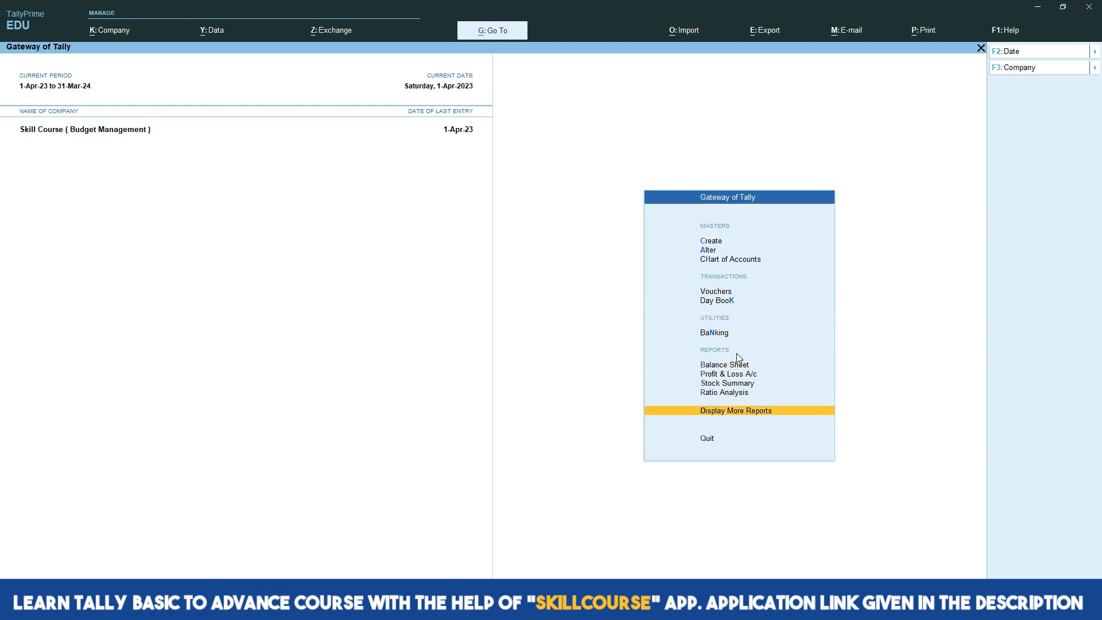
pyautogui.press('Return')
pyautogui.press('Return')
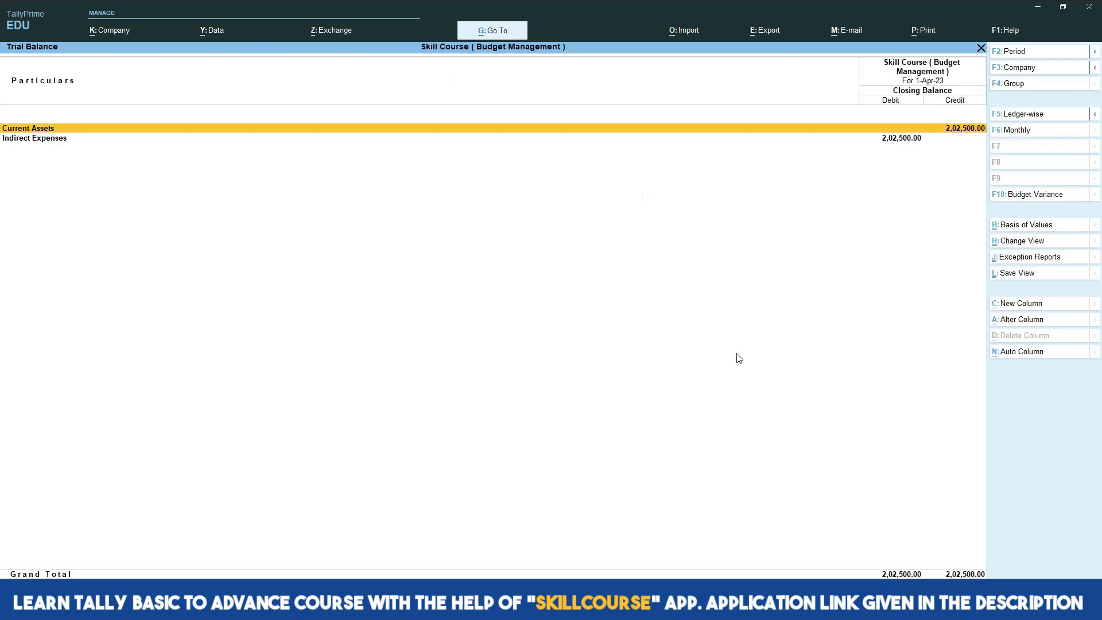
# - Show the Administrative Expenses budget variance with the groups expanded to ledgers, and check the Salaries variance and the Utilities actuals
pyautogui.click(1017, 195)
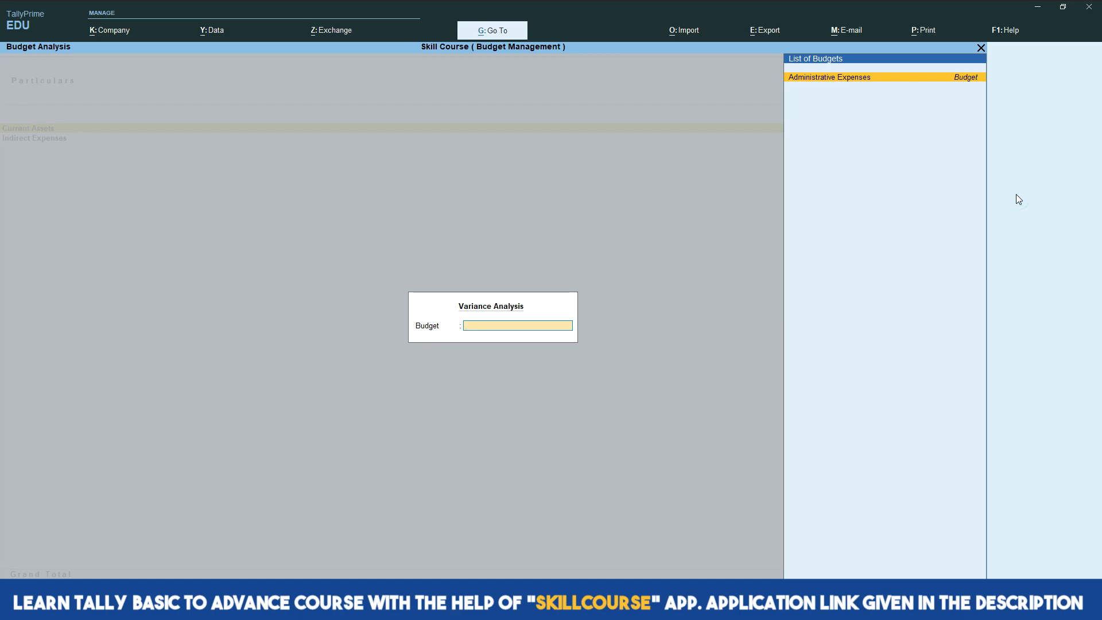
pyautogui.press('Return')
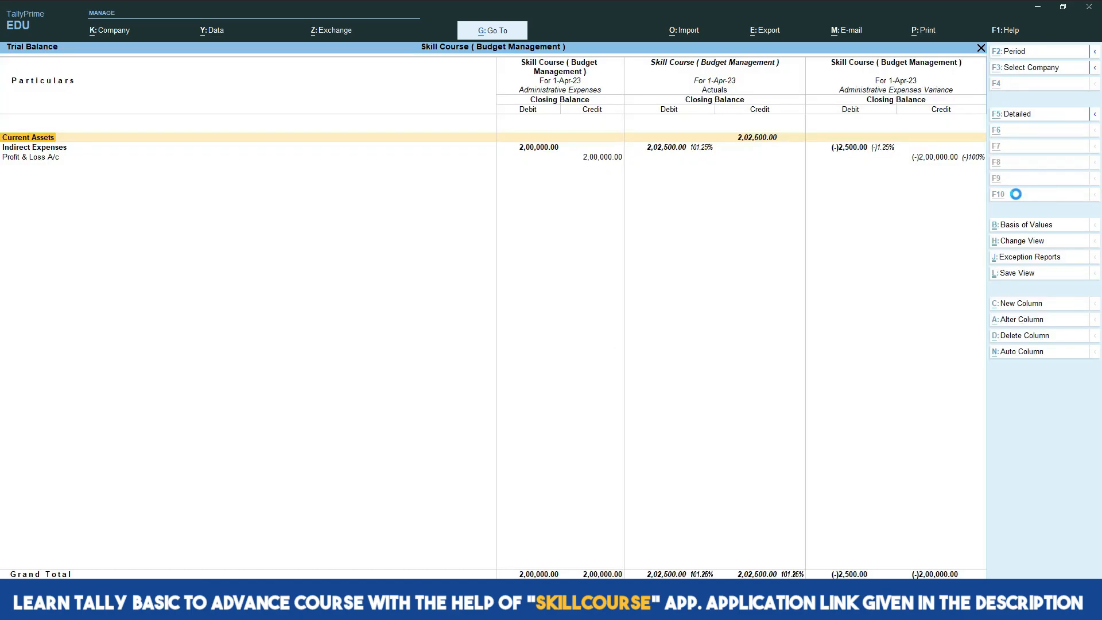
pyautogui.hotkey('alt', 'F5')
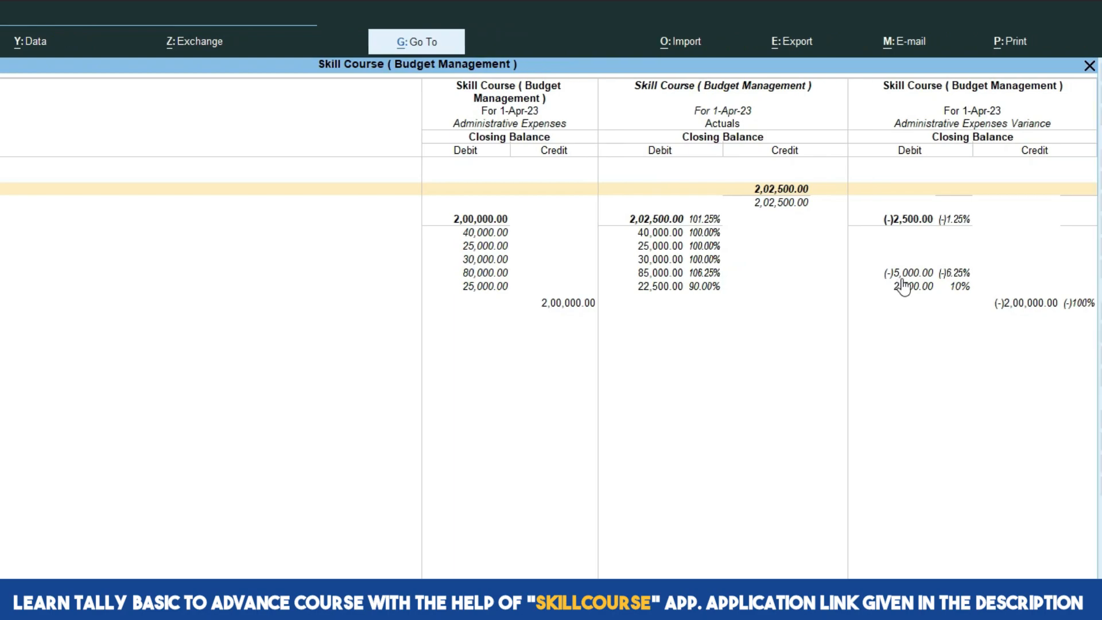
pyautogui.click(901, 276)
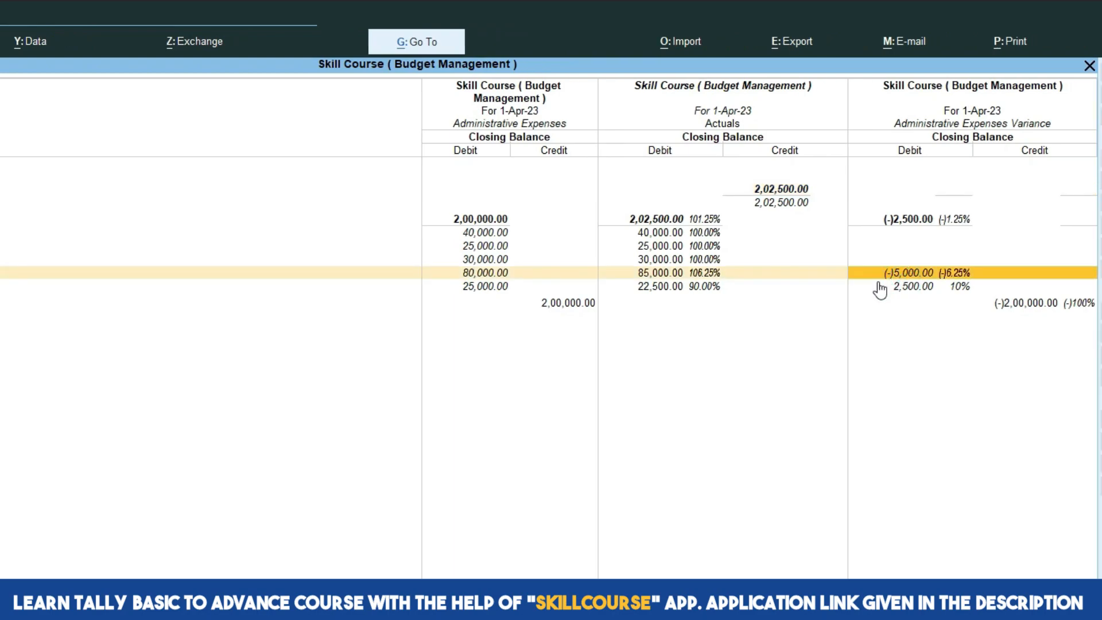
pyautogui.click(680, 291)
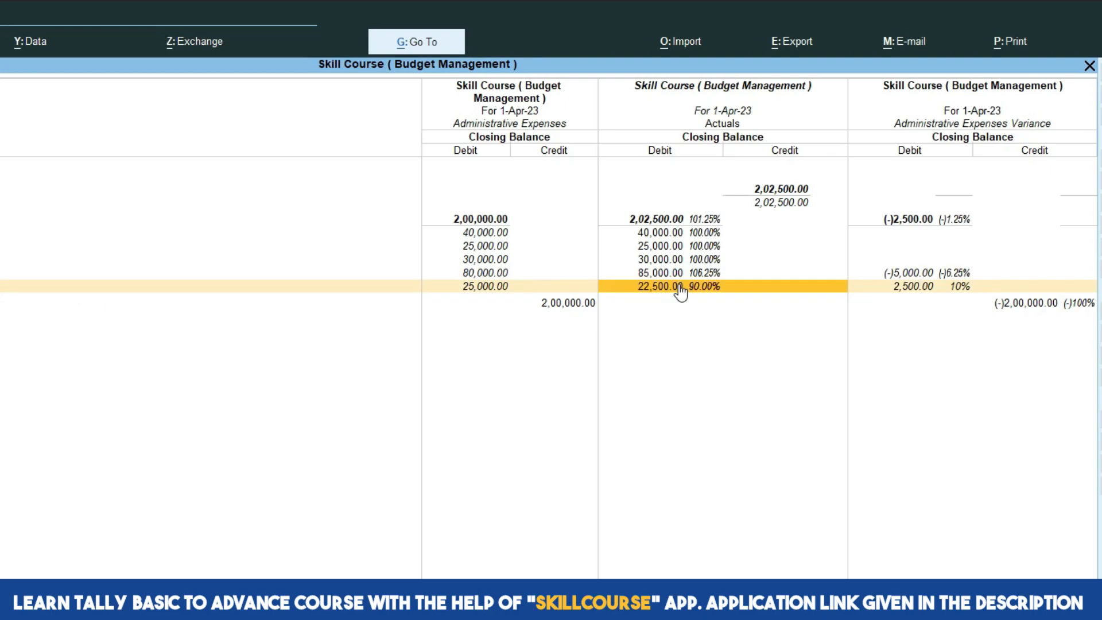